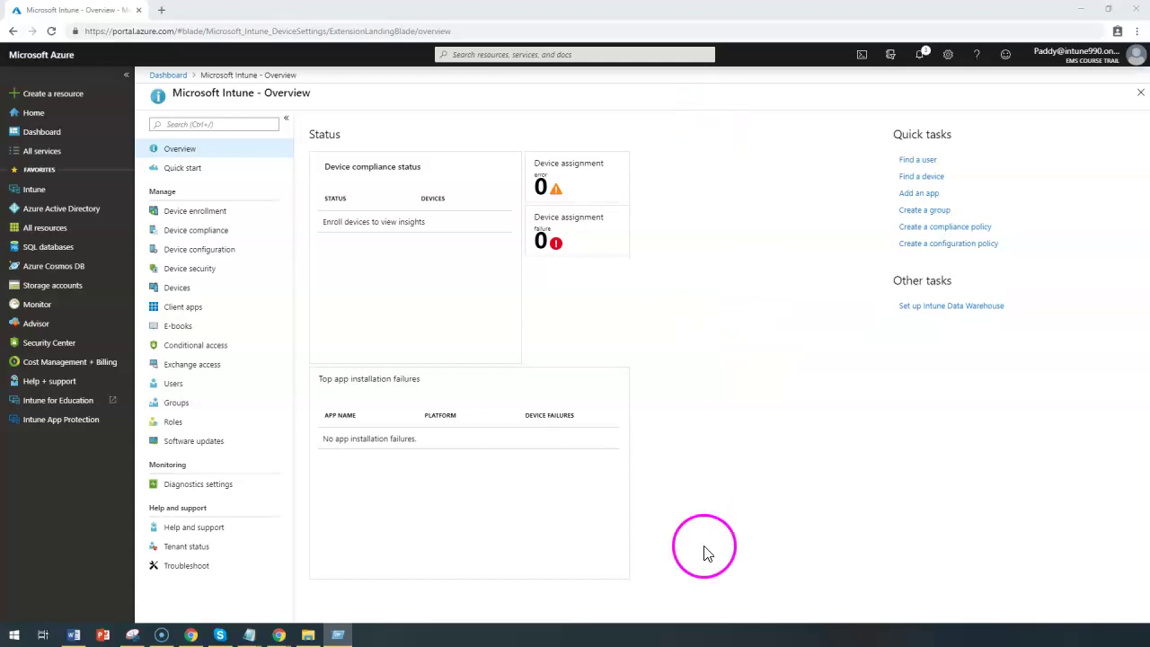
Step: Start a new device configuration profile in Intune with "VPN Profile iOS" as both its name and description
click(33, 190)
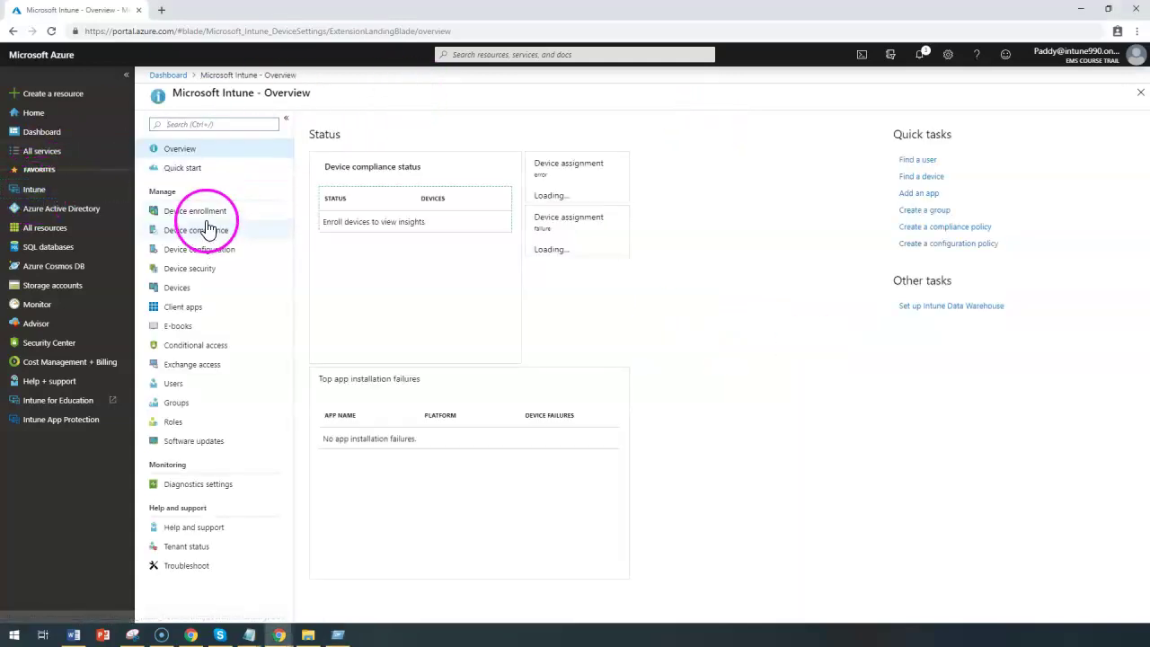
click(191, 250)
click(180, 193)
click(342, 131)
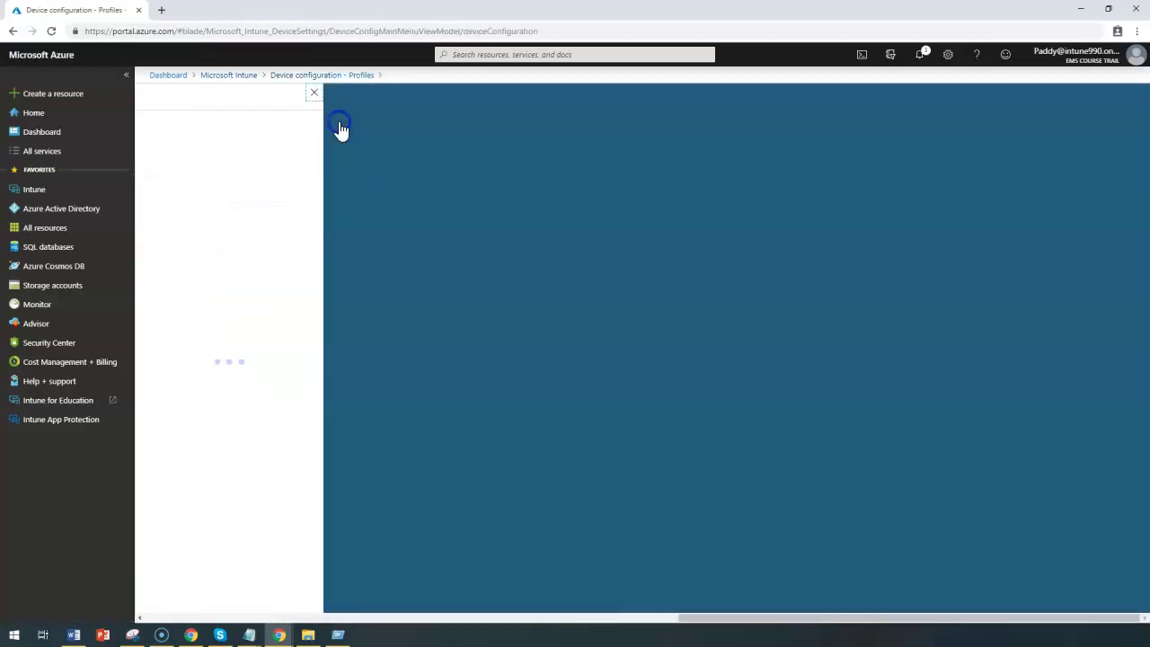
text(VPN Profile iOS)
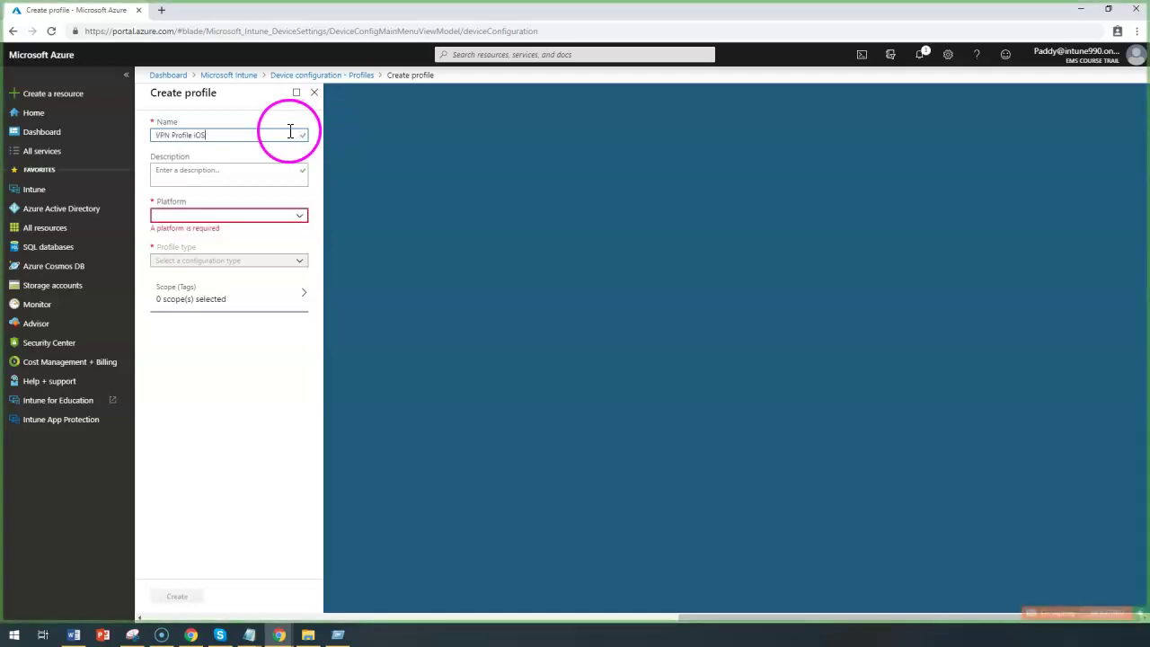
click(219, 174)
text(VPN Profile iOS)
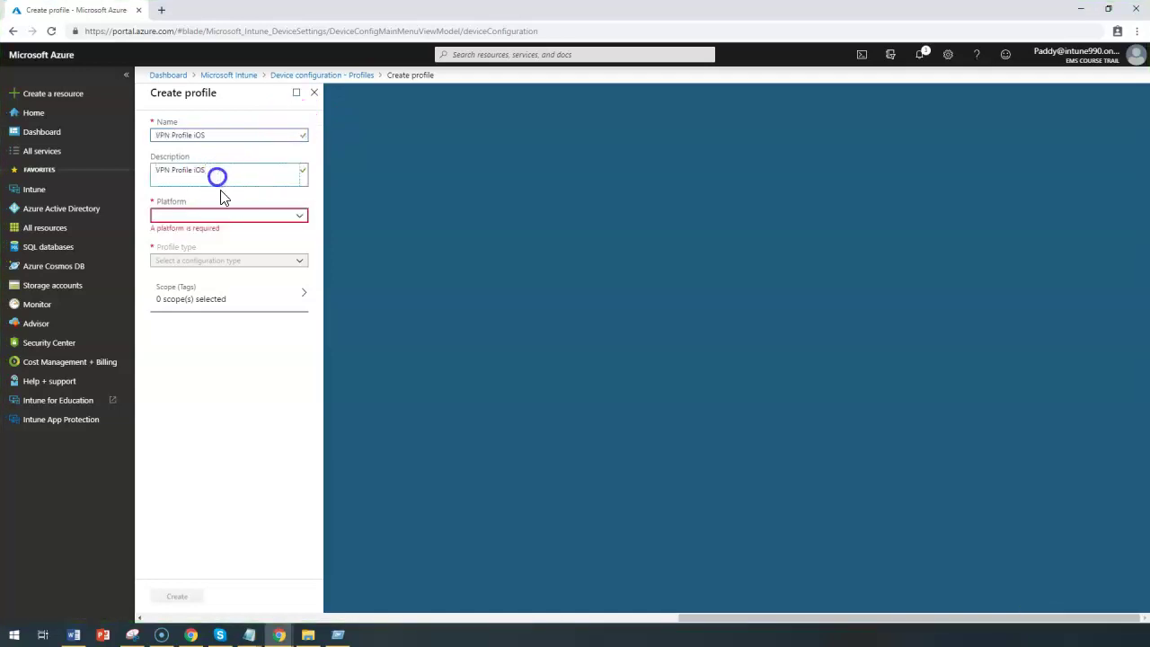
Step: Set the new profile's platform to iOS and its profile type to VPN
click(226, 216)
click(225, 216)
click(165, 280)
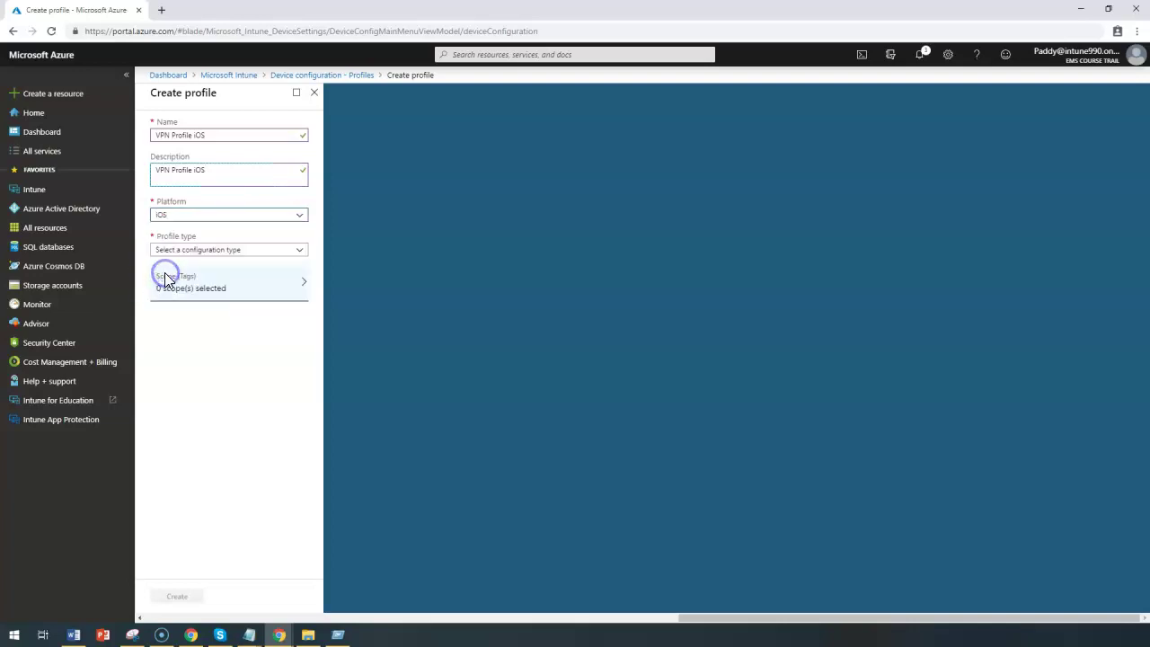
click(185, 248)
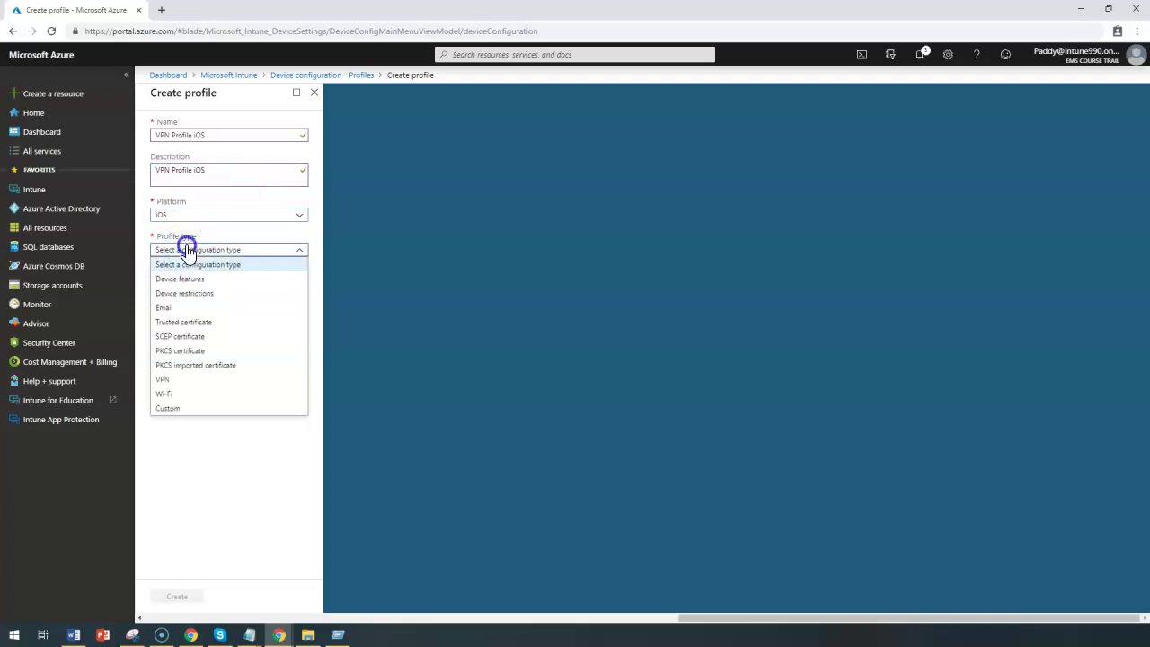
click(169, 381)
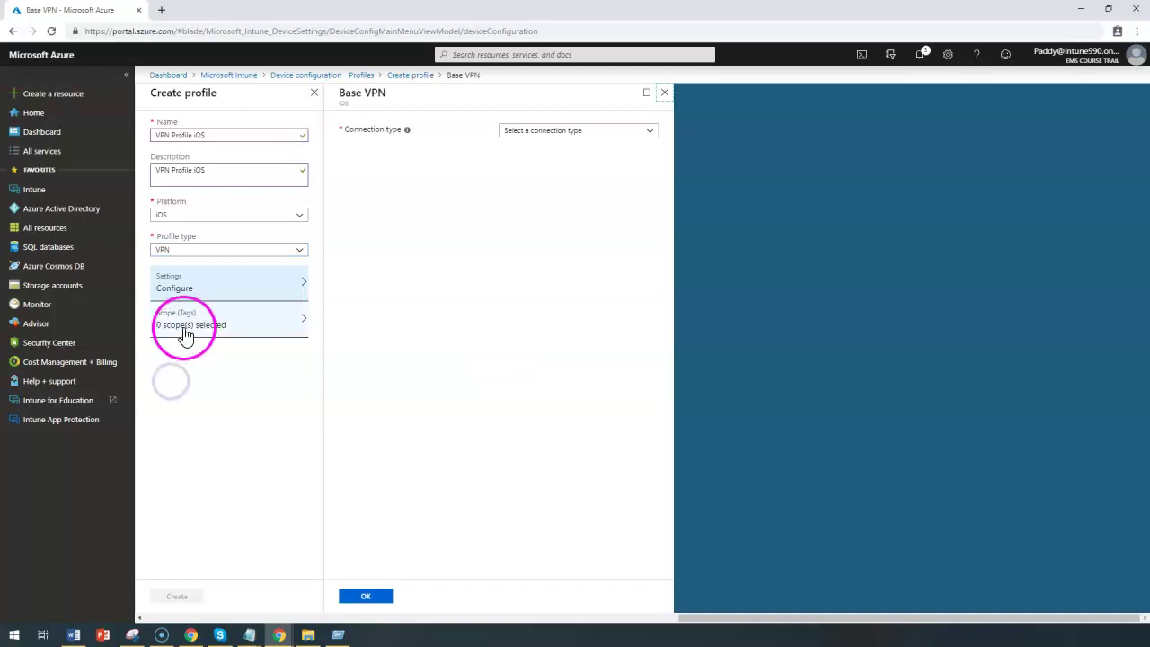
Step: Try Custom VPN as the connection type and open its Base VPN settings
click(578, 130)
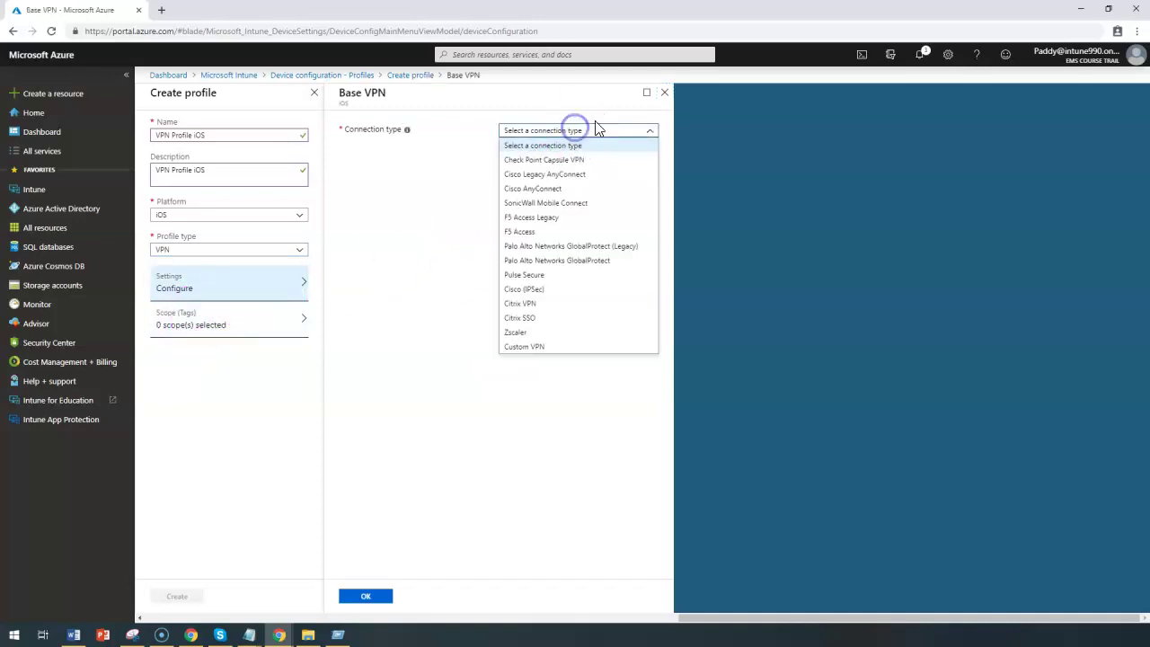
click(548, 348)
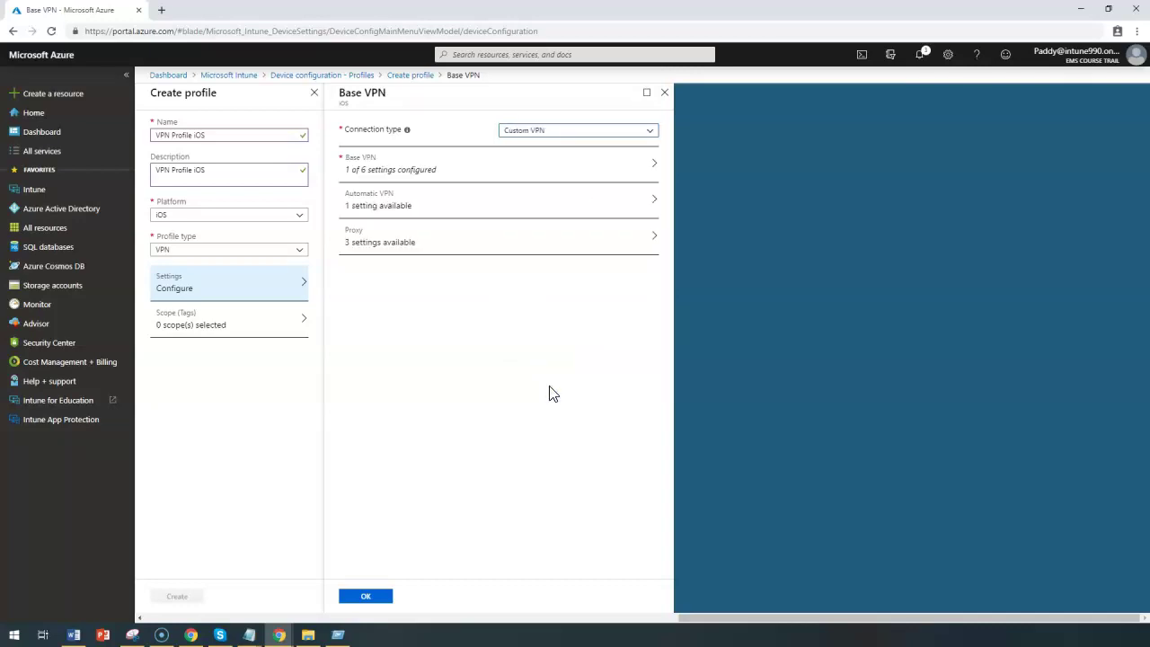
click(543, 174)
click(559, 154)
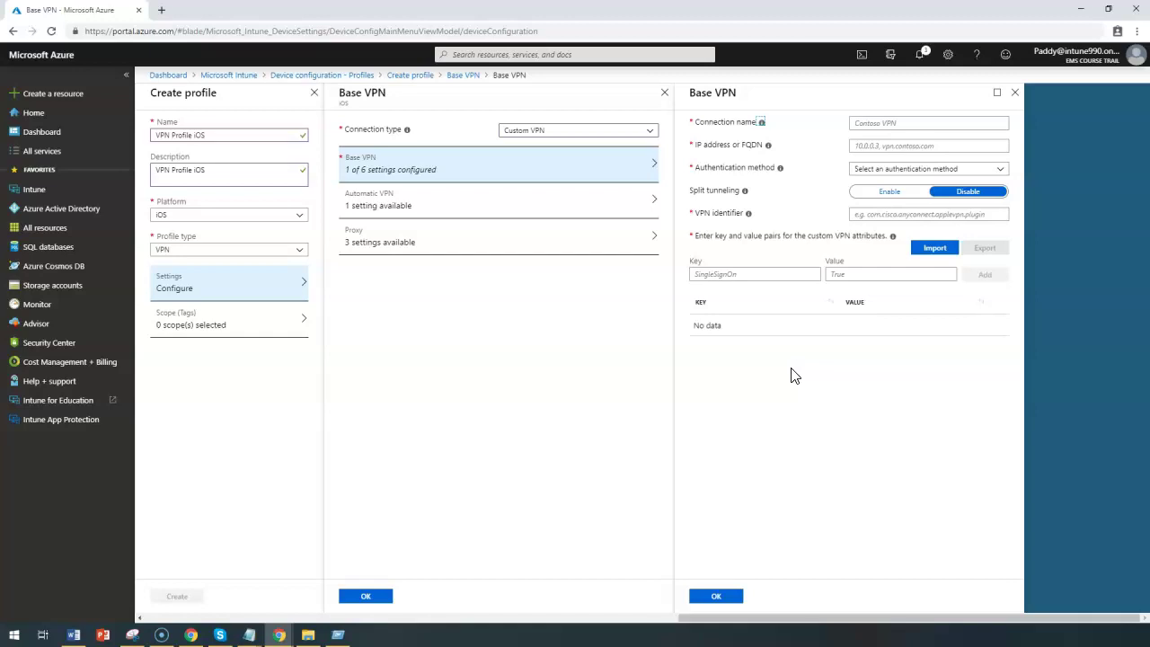
Step: Change the connection type to Cisco AnyConnect and enter "Apac VPN Server" as the connection name in the Base VPN settings
click(558, 130)
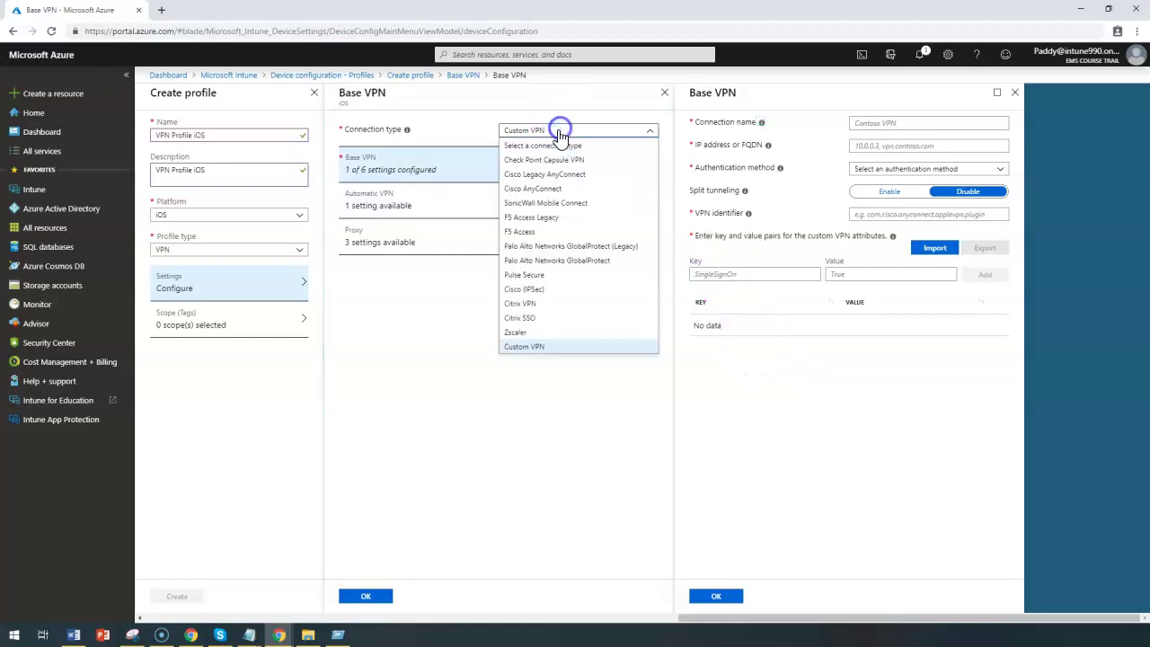
click(533, 190)
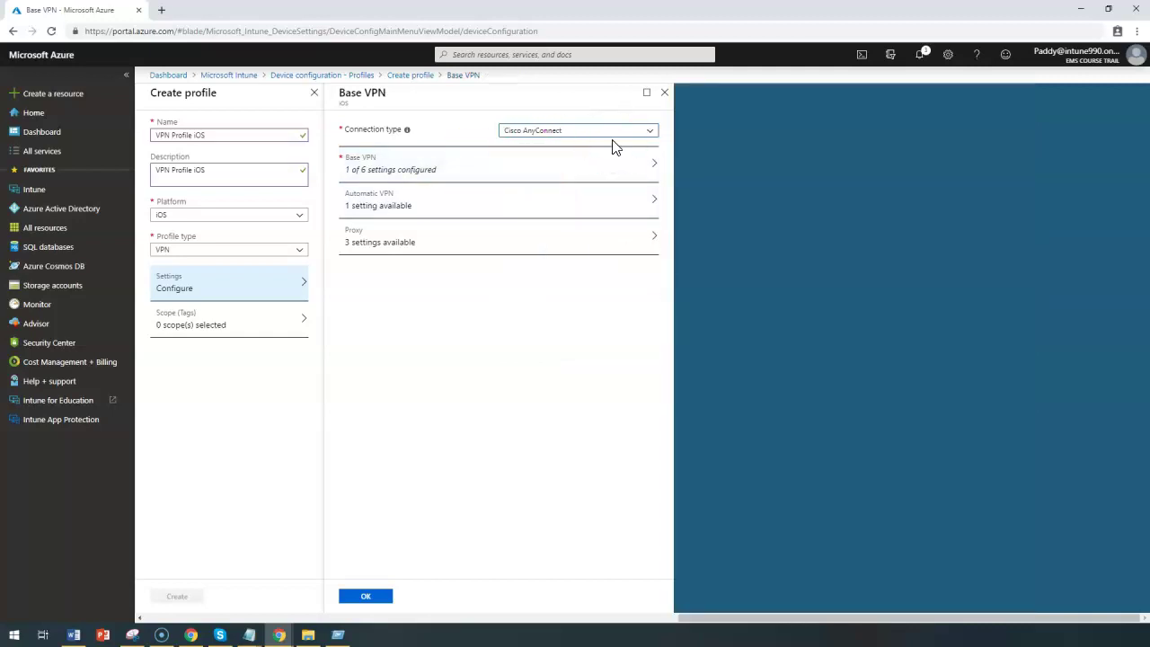
click(496, 160)
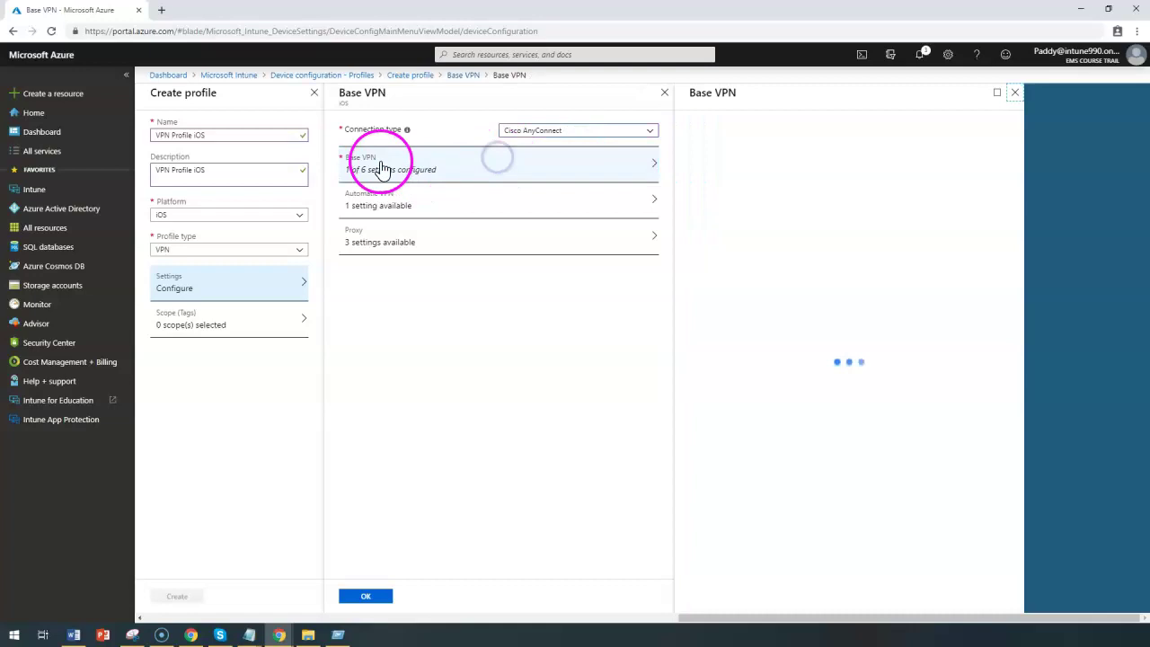
click(878, 123)
click(879, 124)
text(Apa)
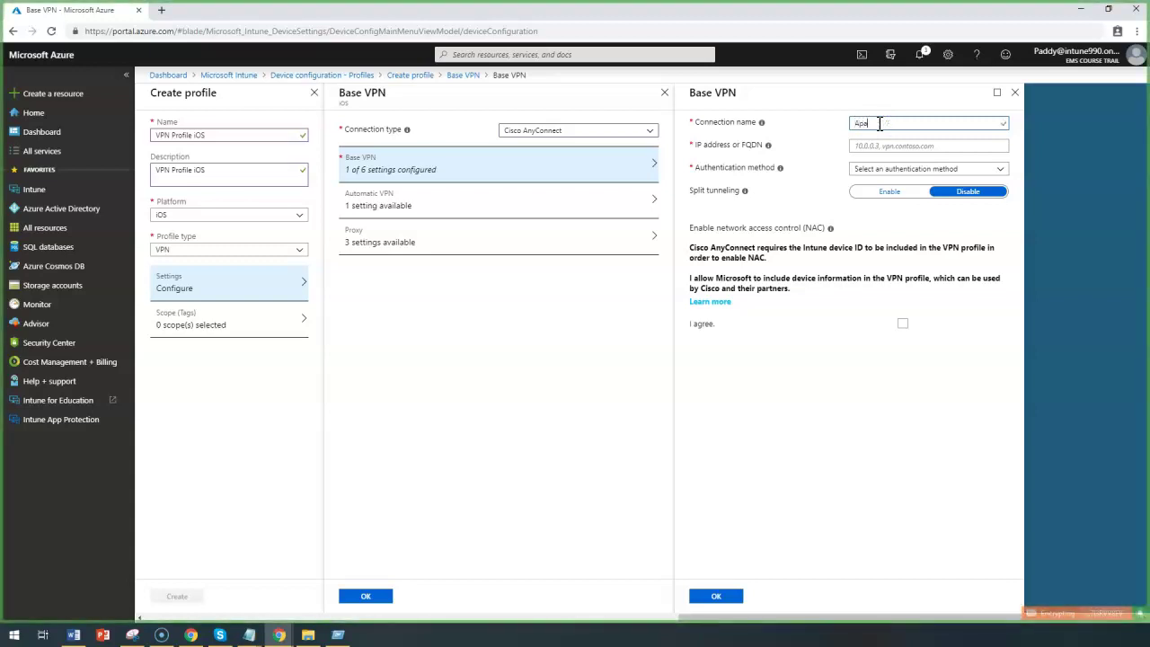
text(c VPN Server)
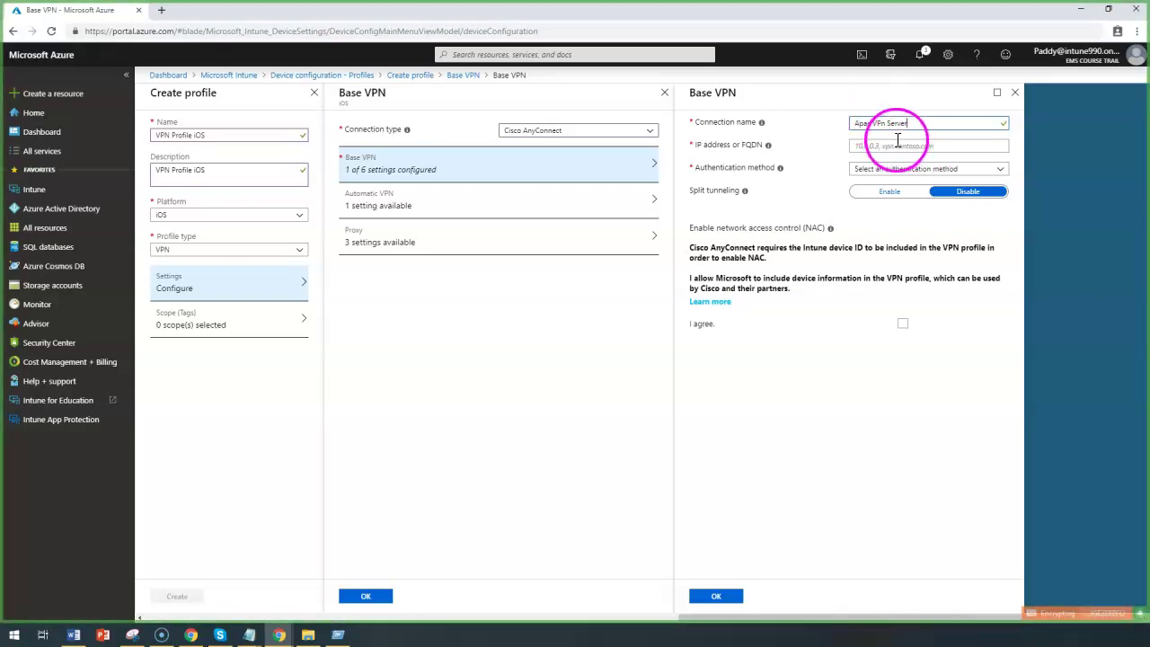
click(887, 124)
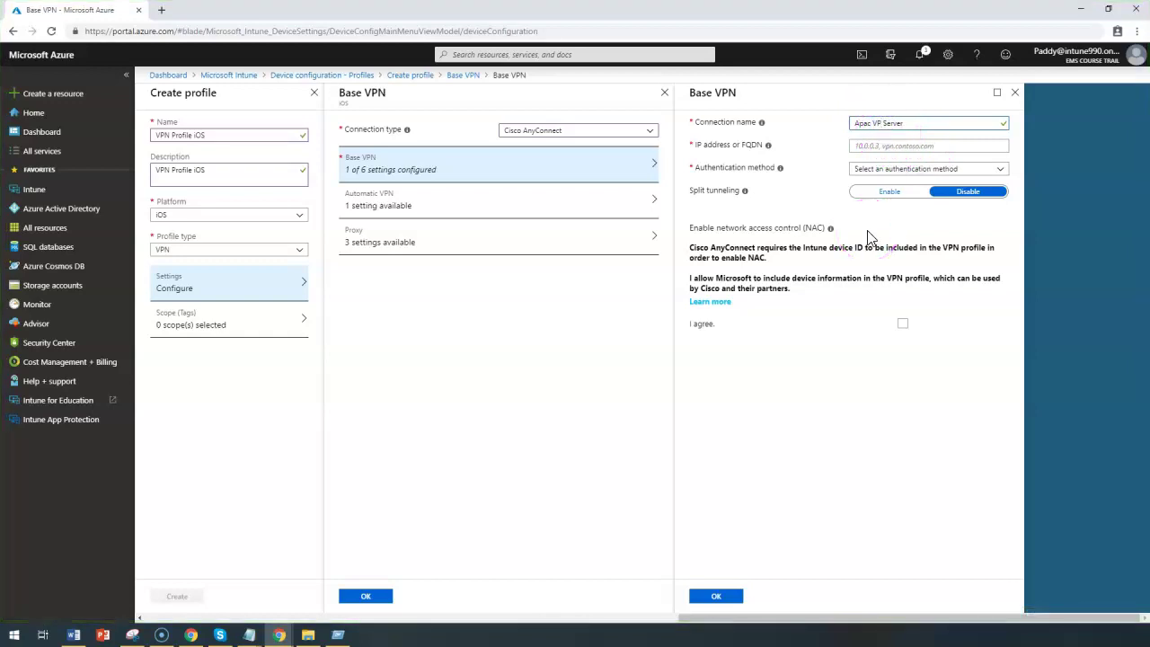
key(Tab)
Step: Enter 201.12.13.5 as the VPN server's IP address and set the authentication method to Username and password
click(897, 147)
text(201.)
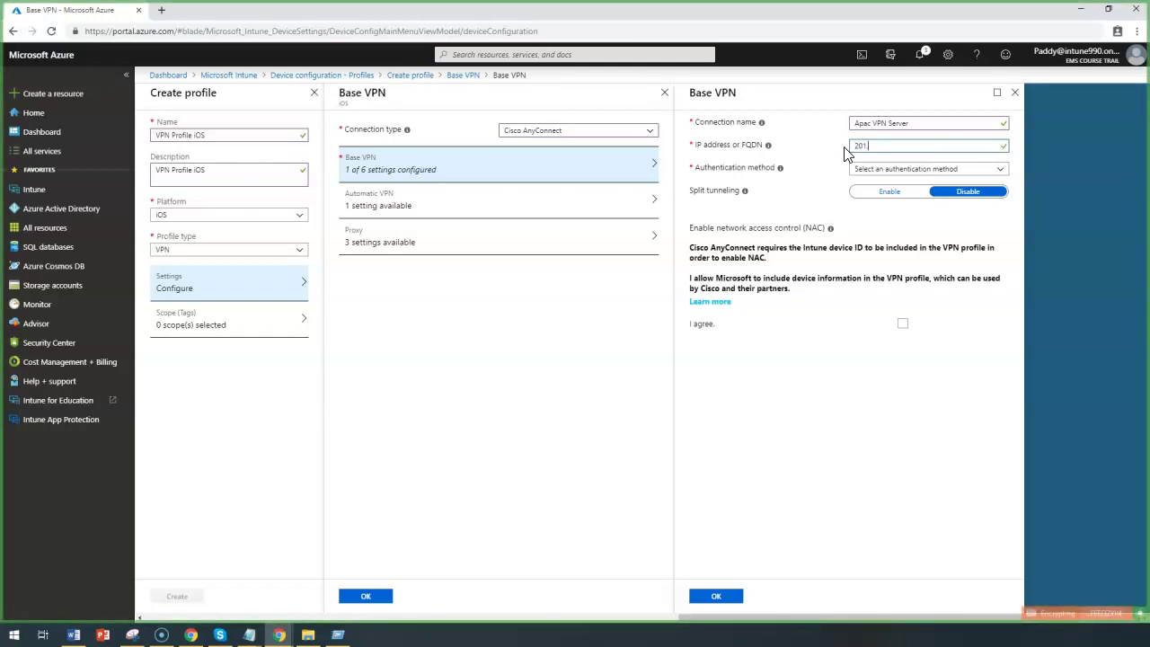
text(12.13.5)
key(Tab)
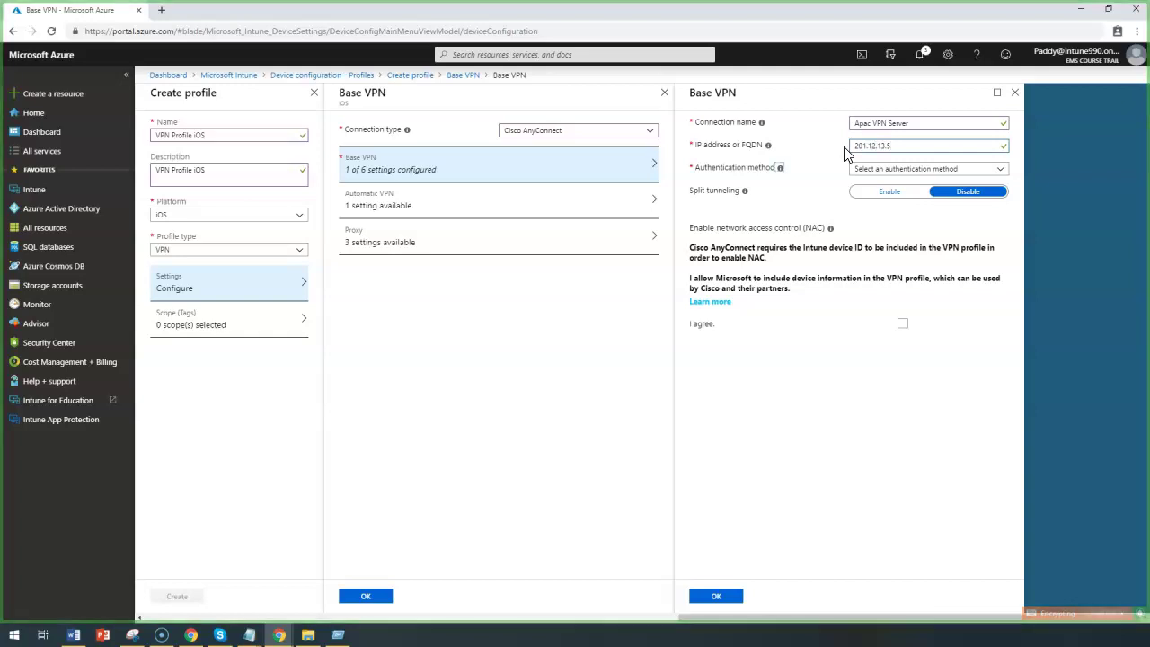
click(925, 170)
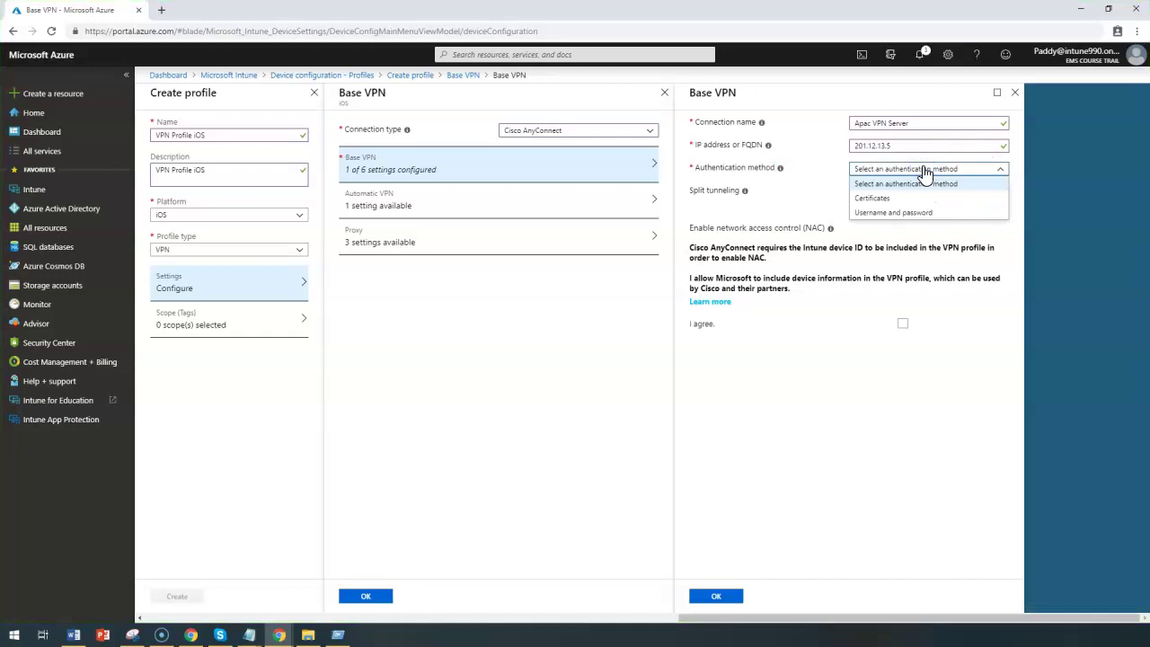
click(899, 216)
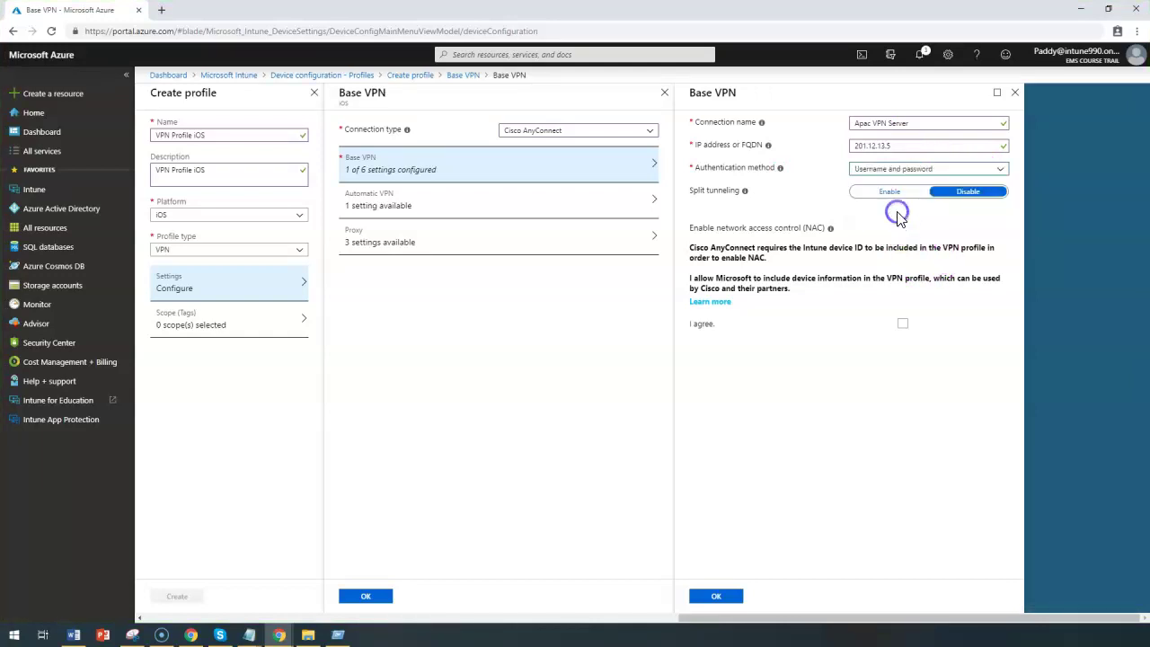
double_click(751, 165)
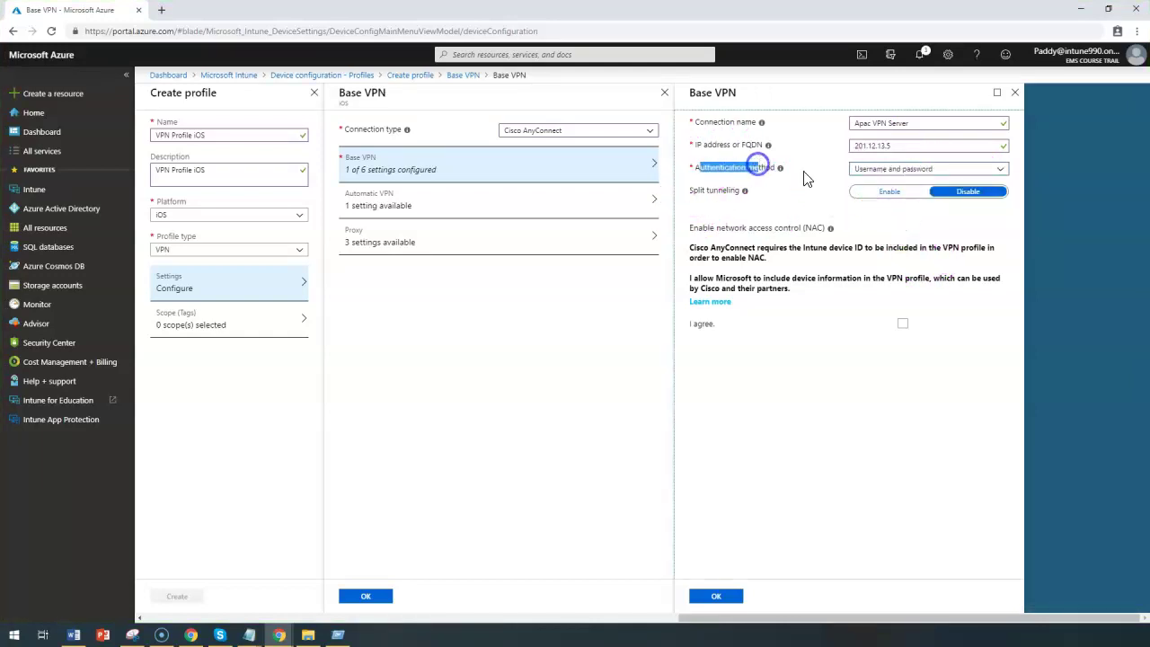
click(755, 202)
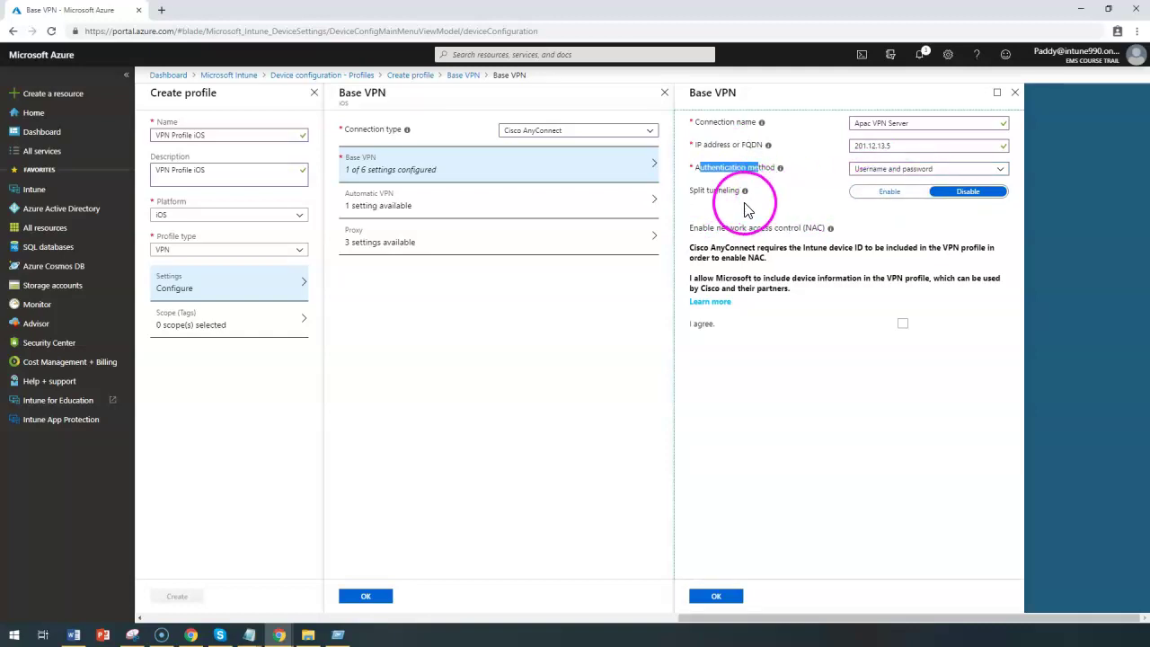
Step: Enable split tunneling, agree to include device information for network access control, and confirm the Base VPN settings
click(888, 193)
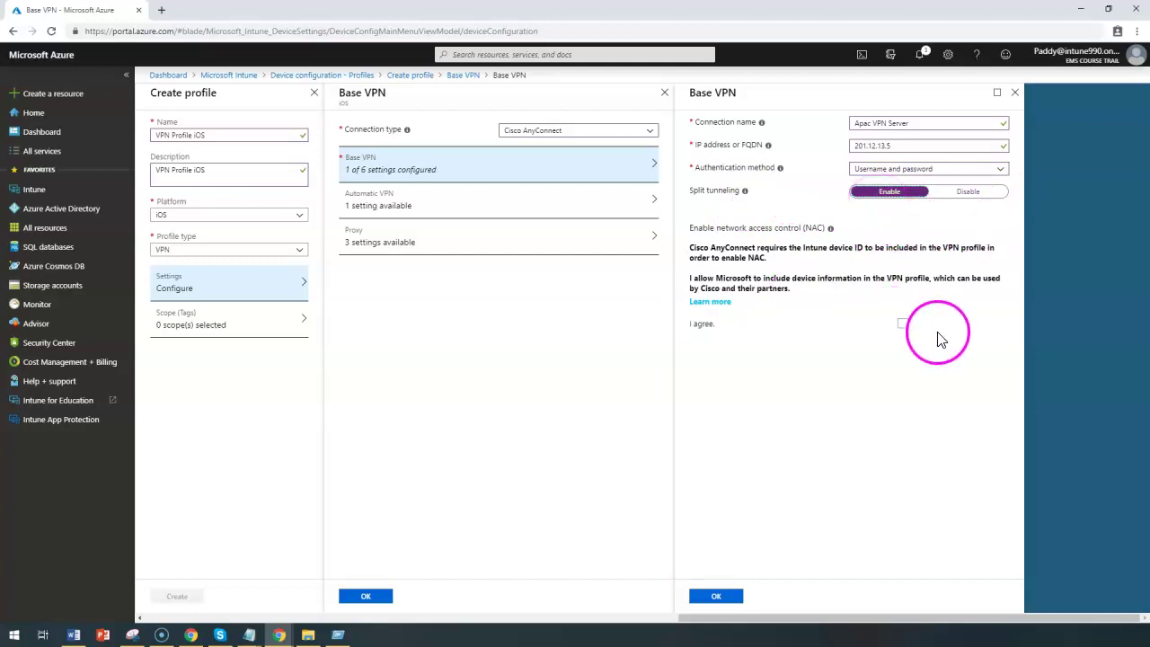
drag(712, 249, 932, 261)
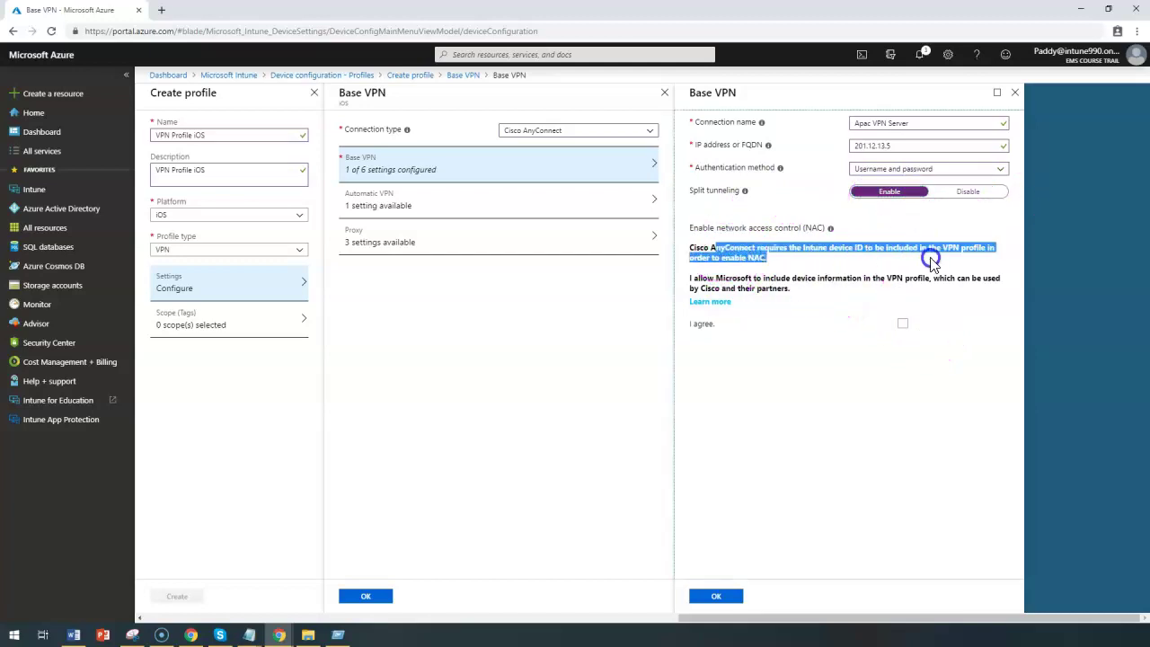
click(903, 323)
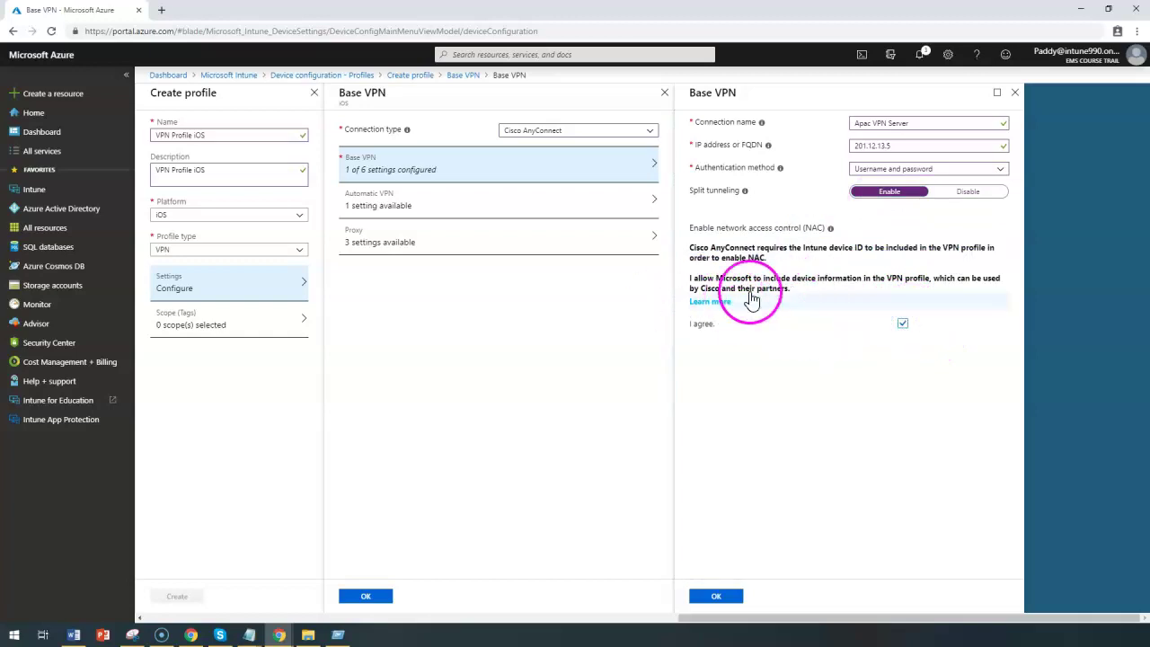
drag(690, 246, 815, 259)
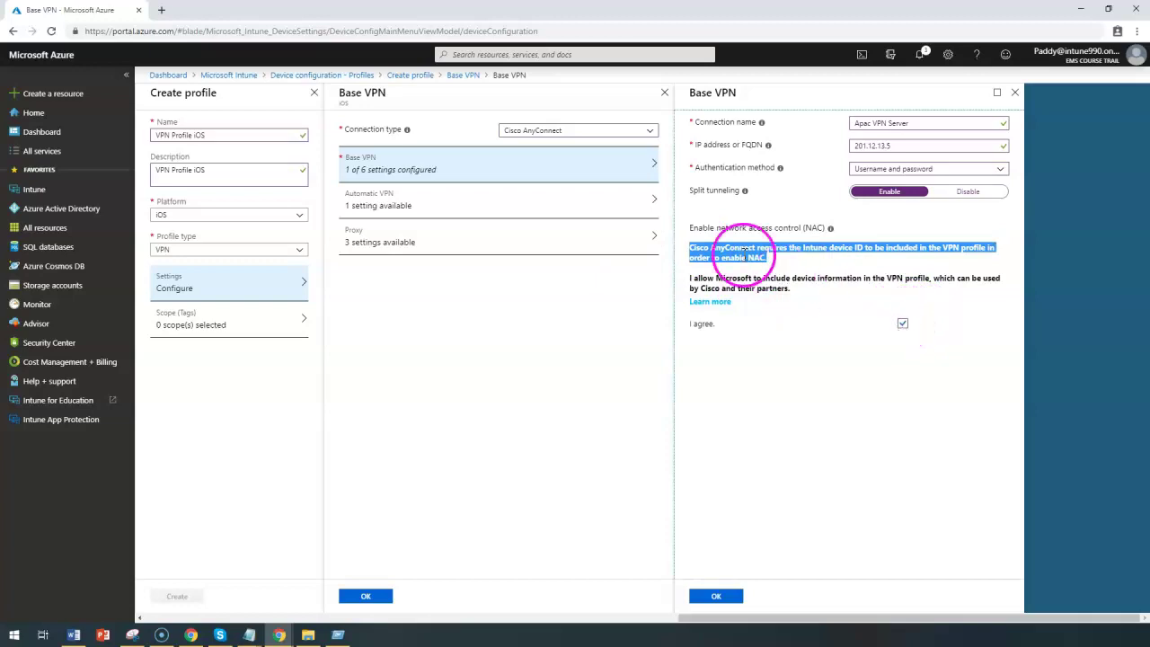
click(717, 593)
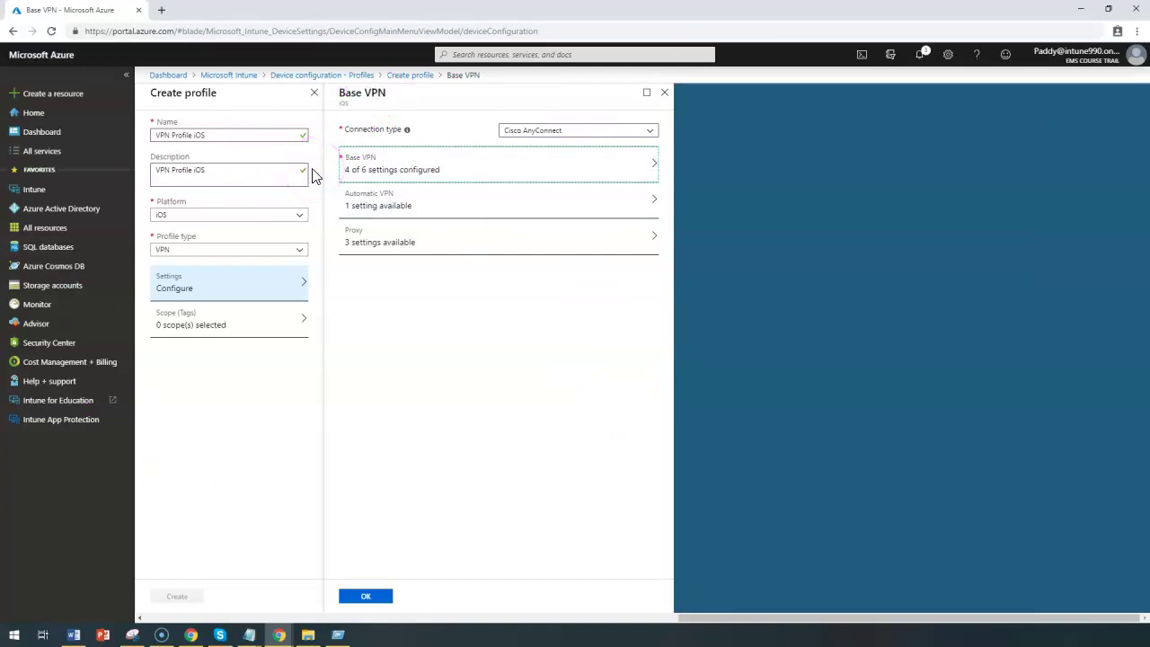
Step: Examine the Per-app VPN and On-demand VPN options in the Automatic VPN settings
click(420, 213)
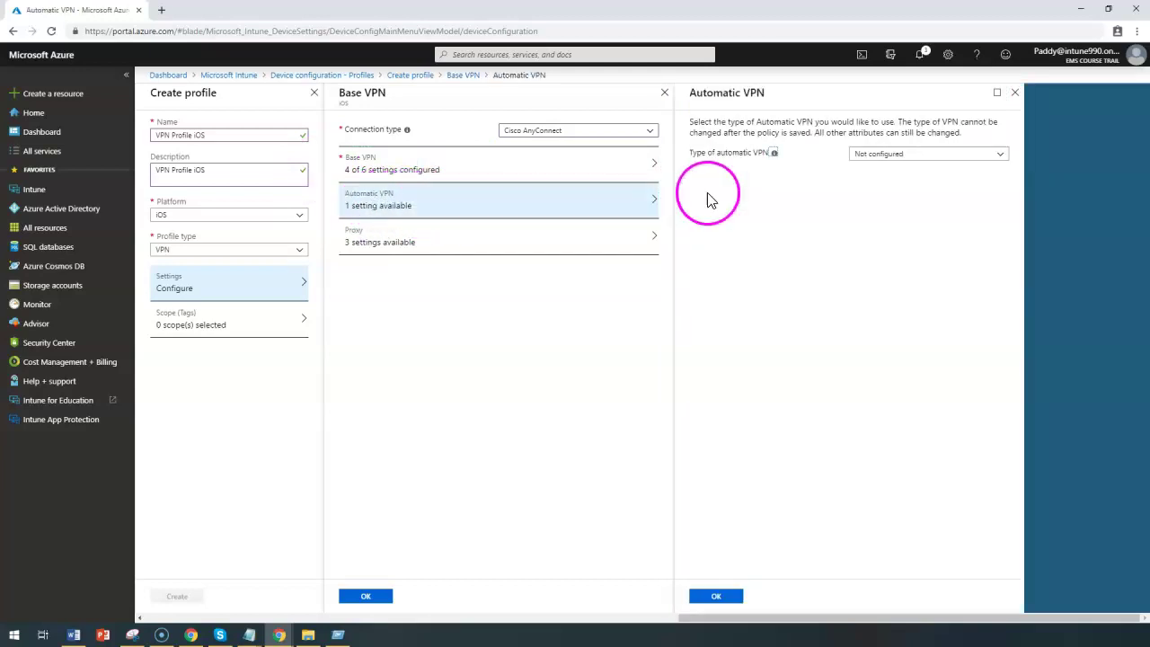
click(917, 153)
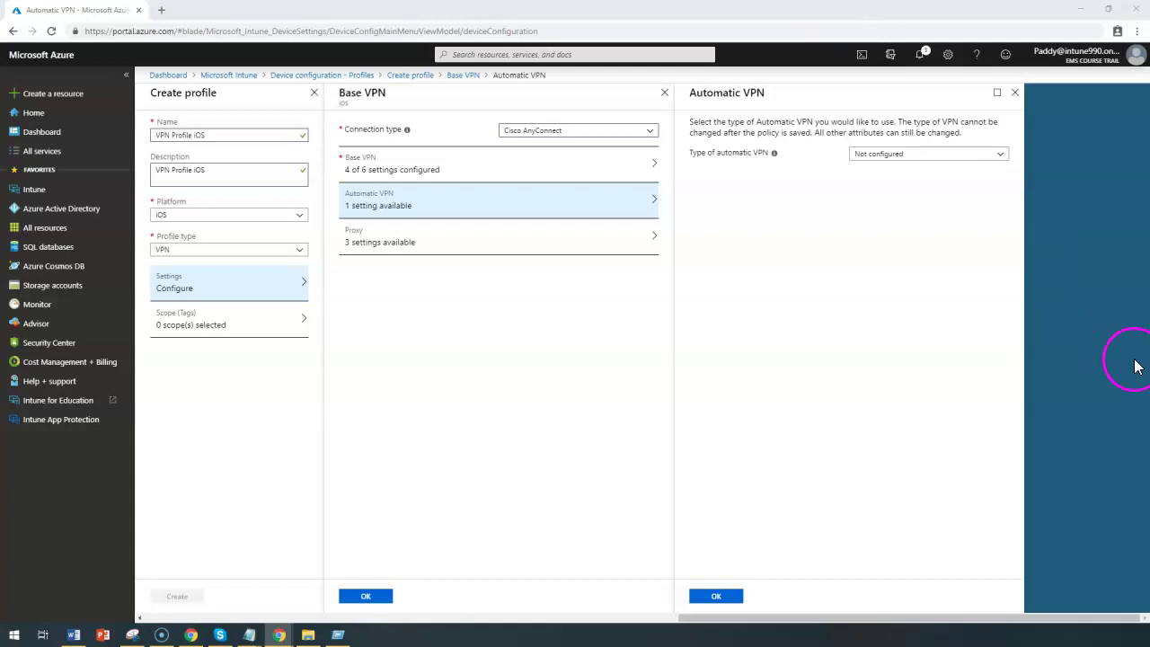
click(912, 155)
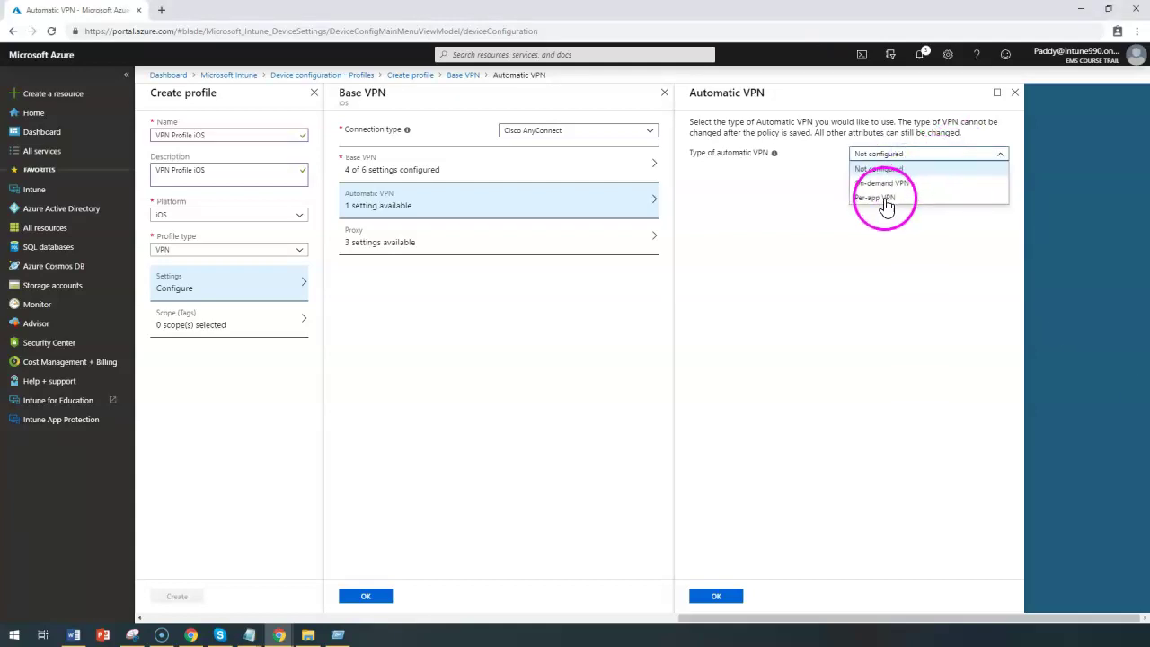
click(880, 199)
mouse_move(820, 230)
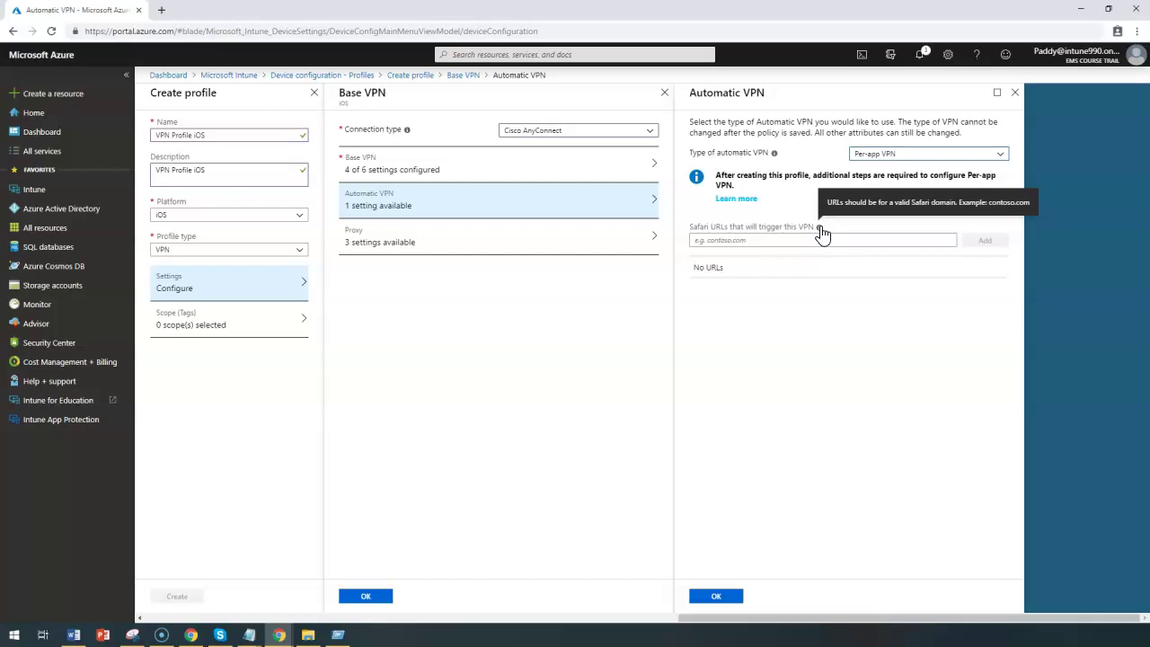
click(894, 155)
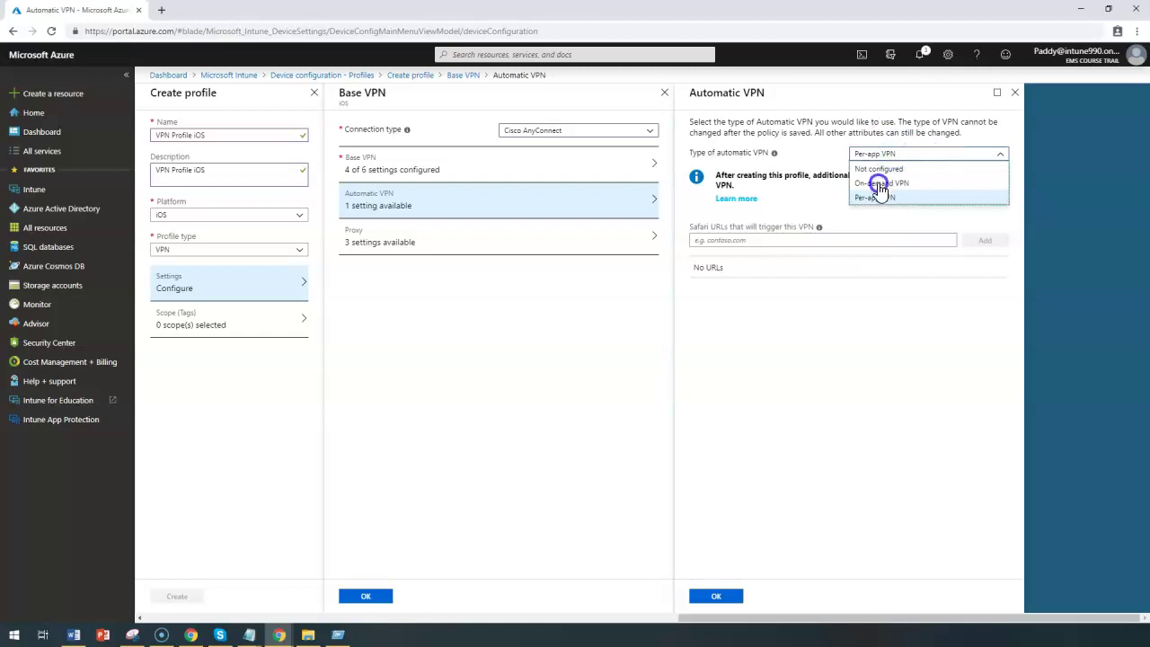
click(881, 180)
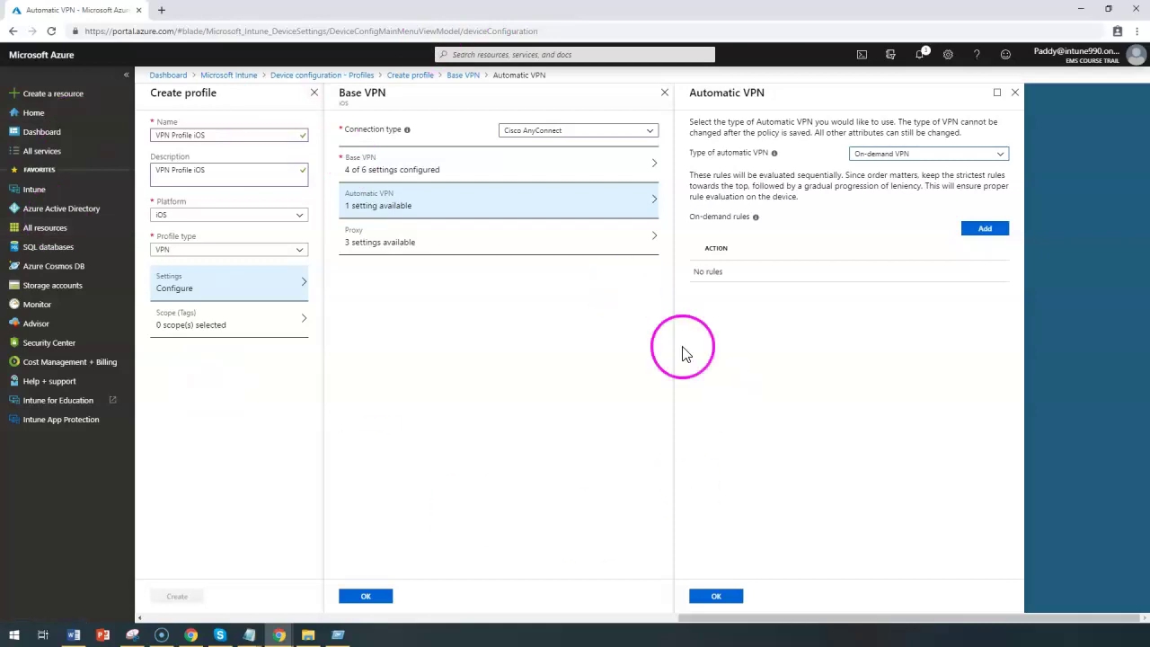
Step: Examine the Proxy settings for the automatic configuration script, address and port number
click(439, 255)
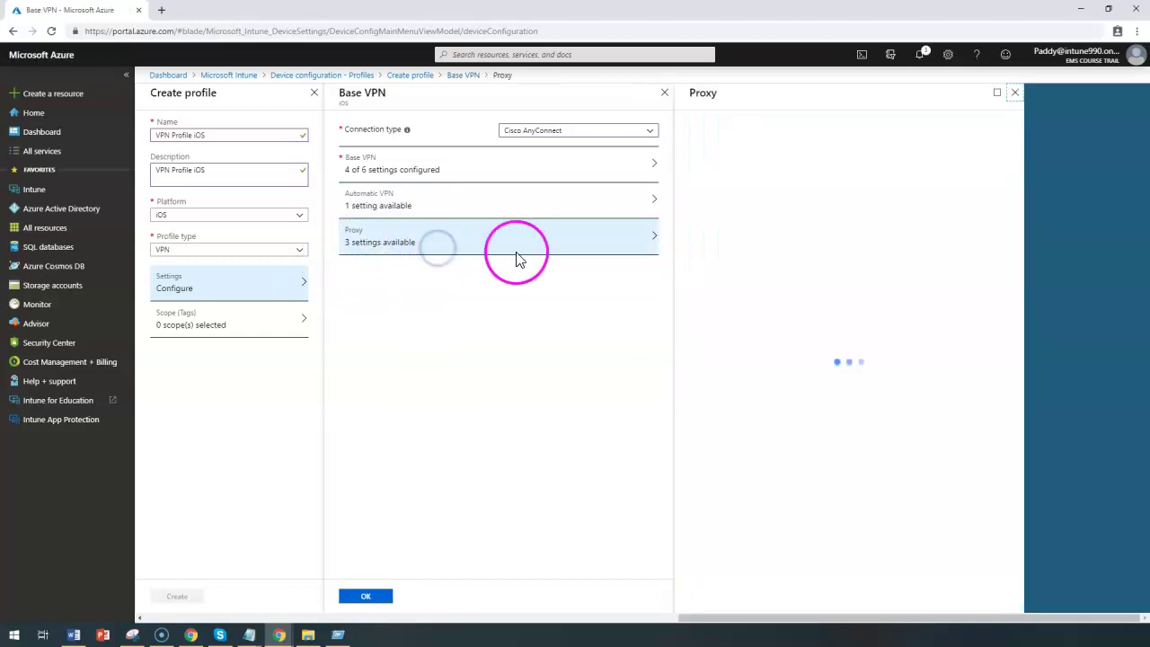
click(917, 151)
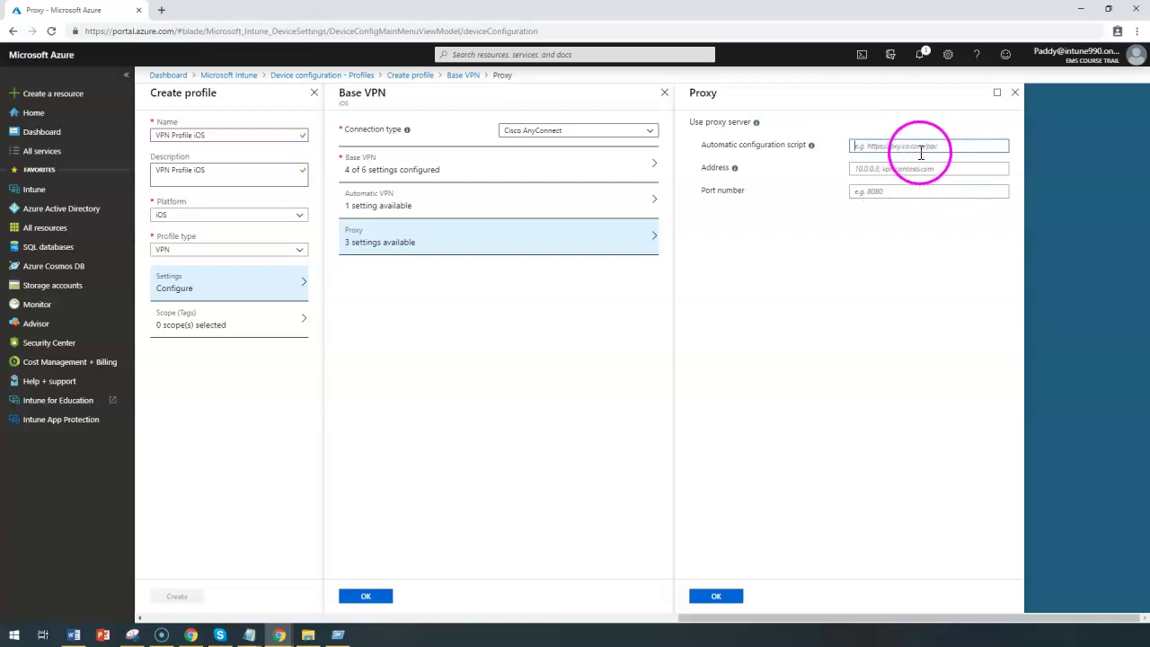
click(974, 147)
click(872, 171)
click(930, 170)
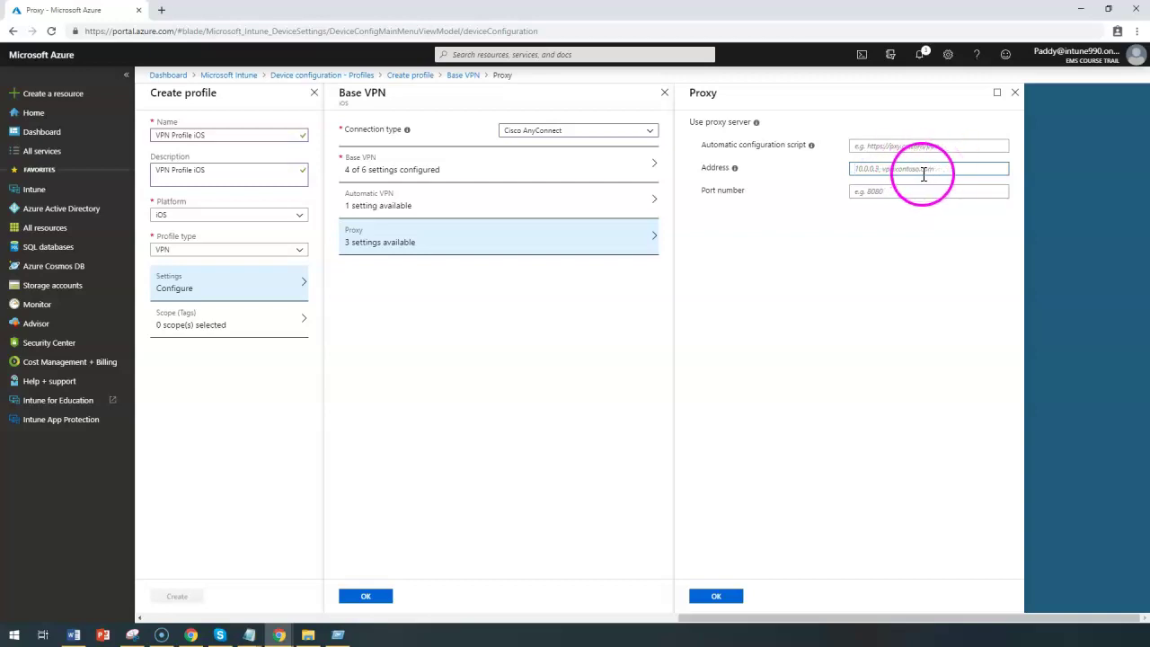
click(893, 192)
Step: Examine the on-demand rule options for the Establish VPN action, including the restriction to Specific SSIDs
click(510, 218)
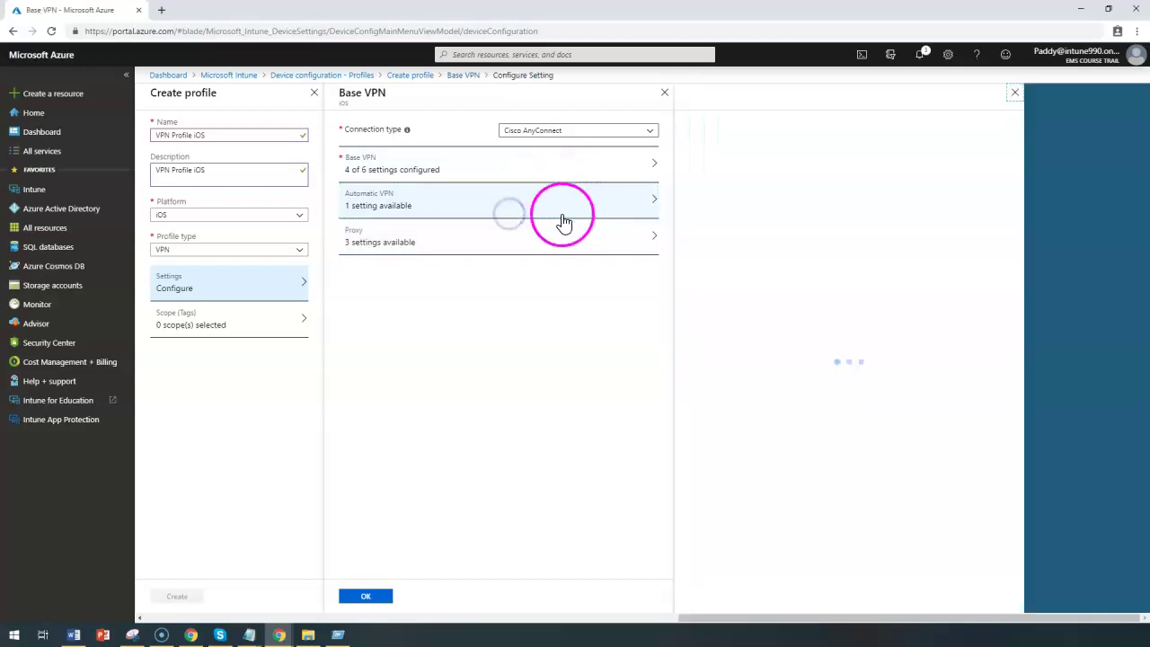
click(910, 159)
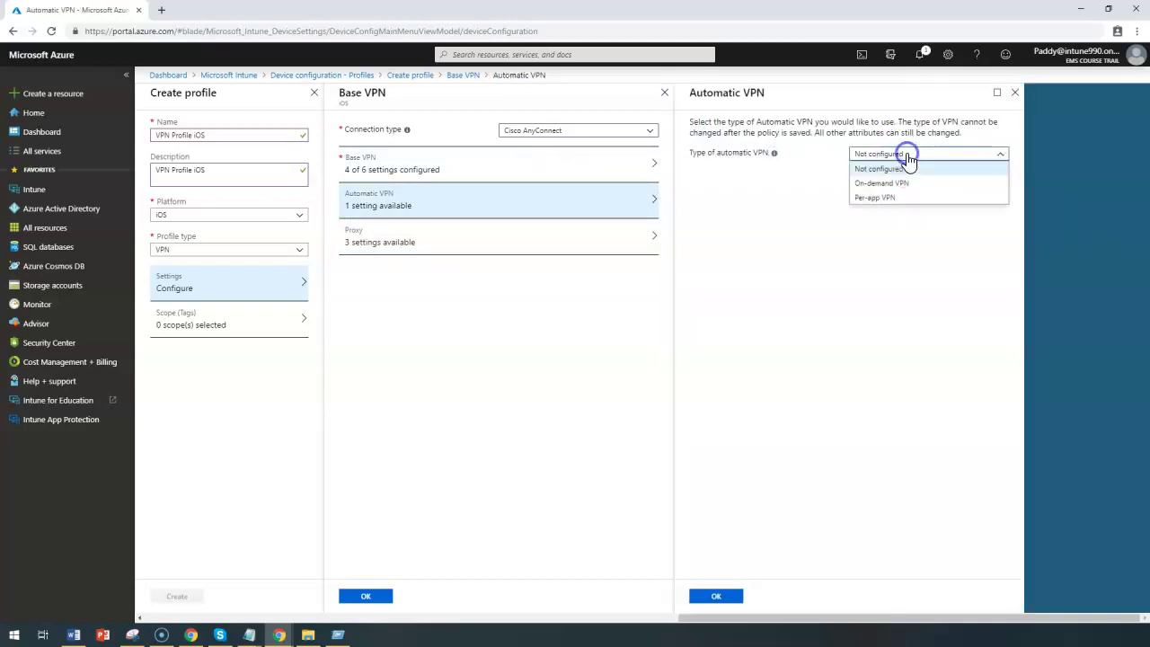
click(903, 185)
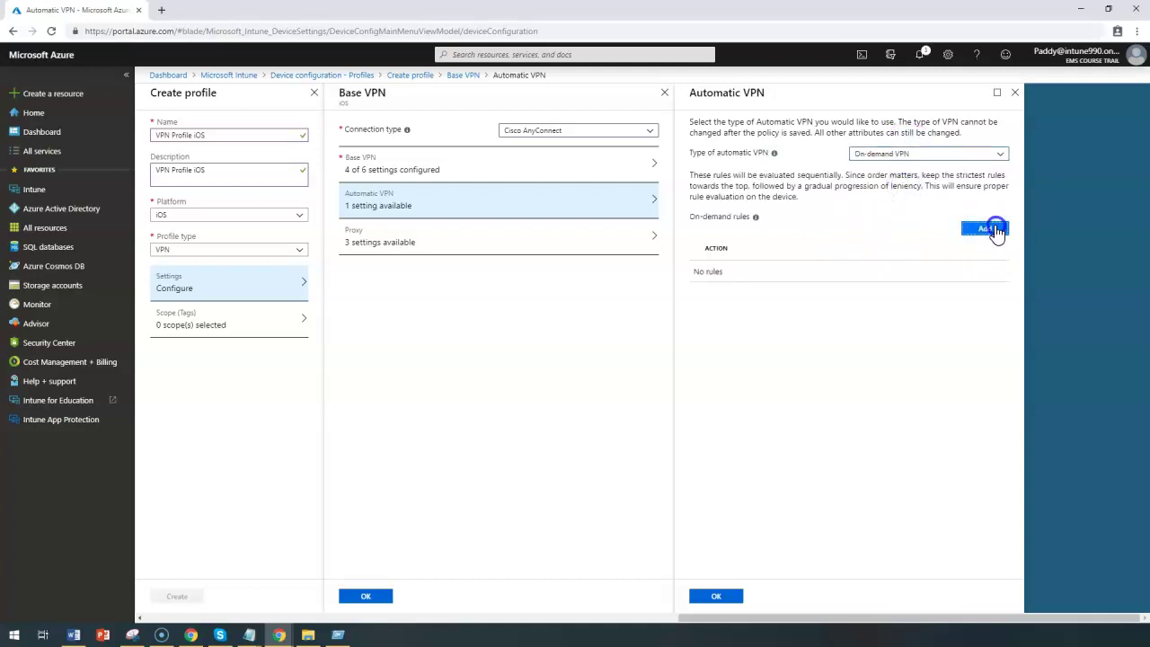
click(983, 228)
click(1002, 163)
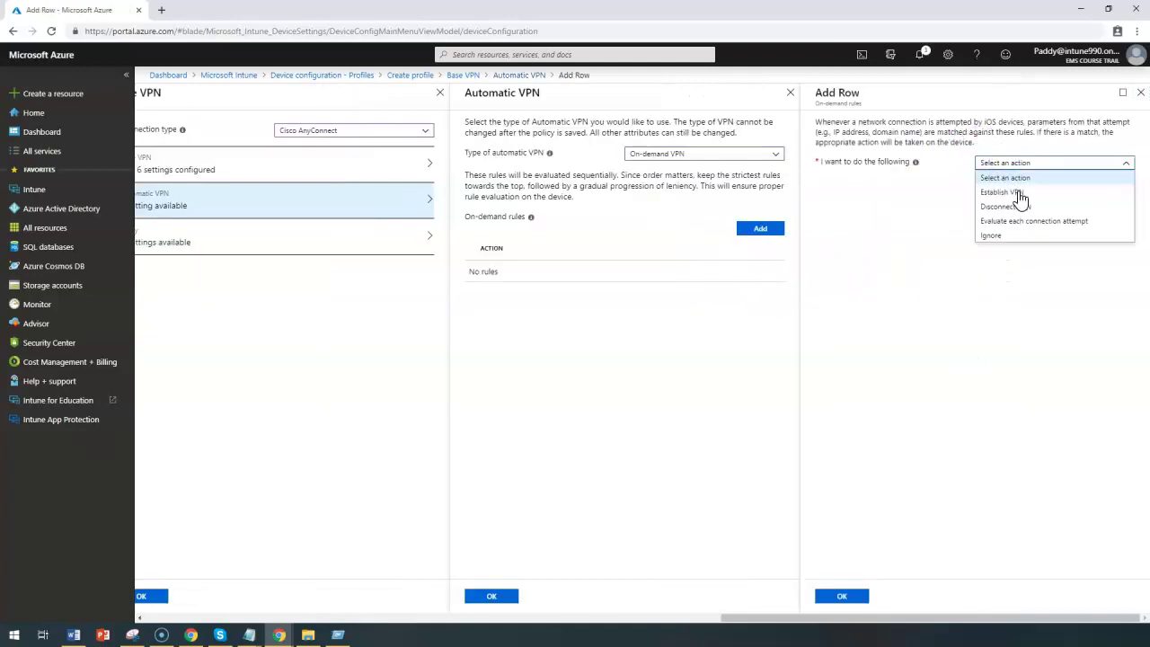
click(1022, 193)
click(1016, 186)
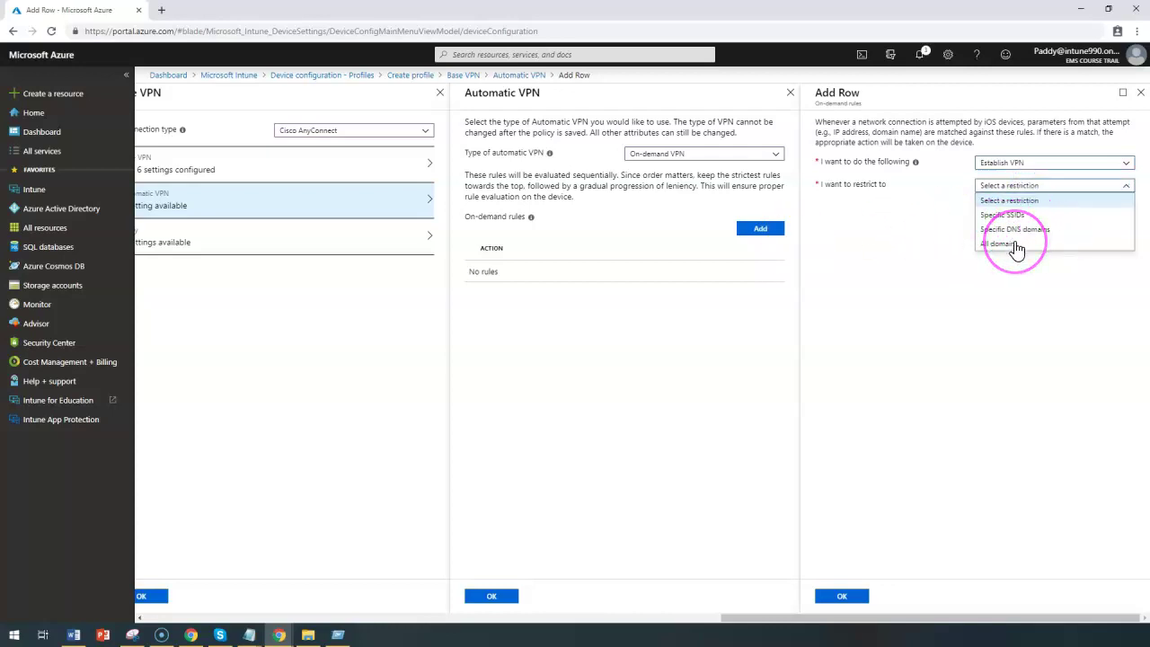
click(1019, 239)
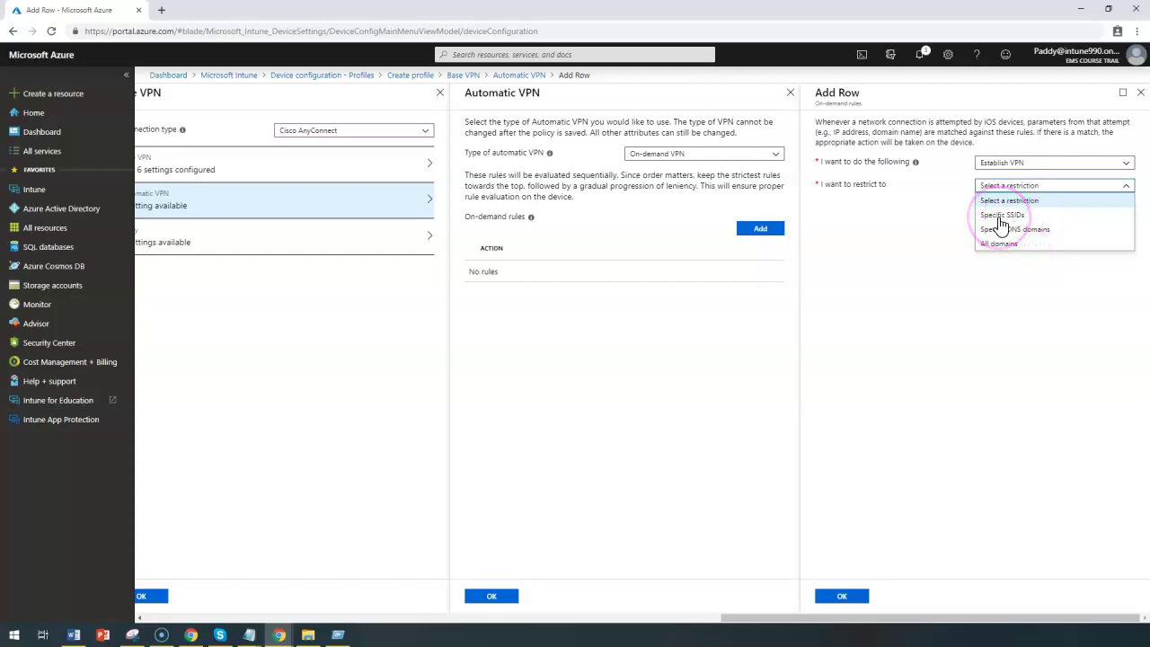
click(1001, 217)
click(899, 221)
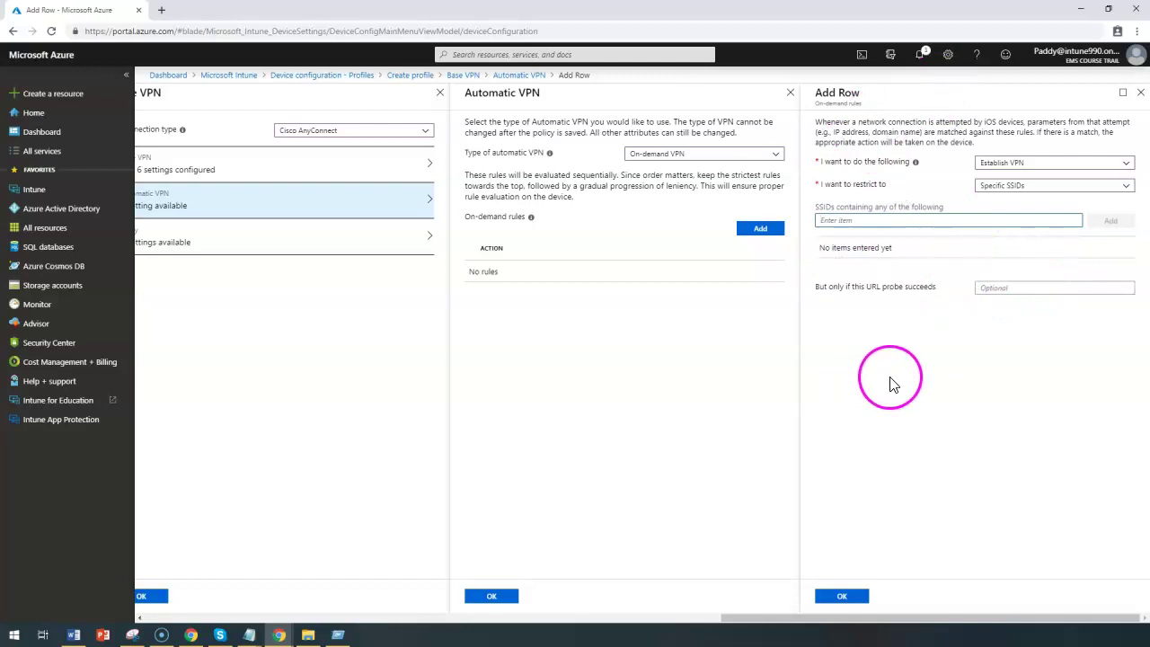
Step: Examine the restriction choices for the Disconnect VPN action and discard the new on-demand rule
click(1007, 163)
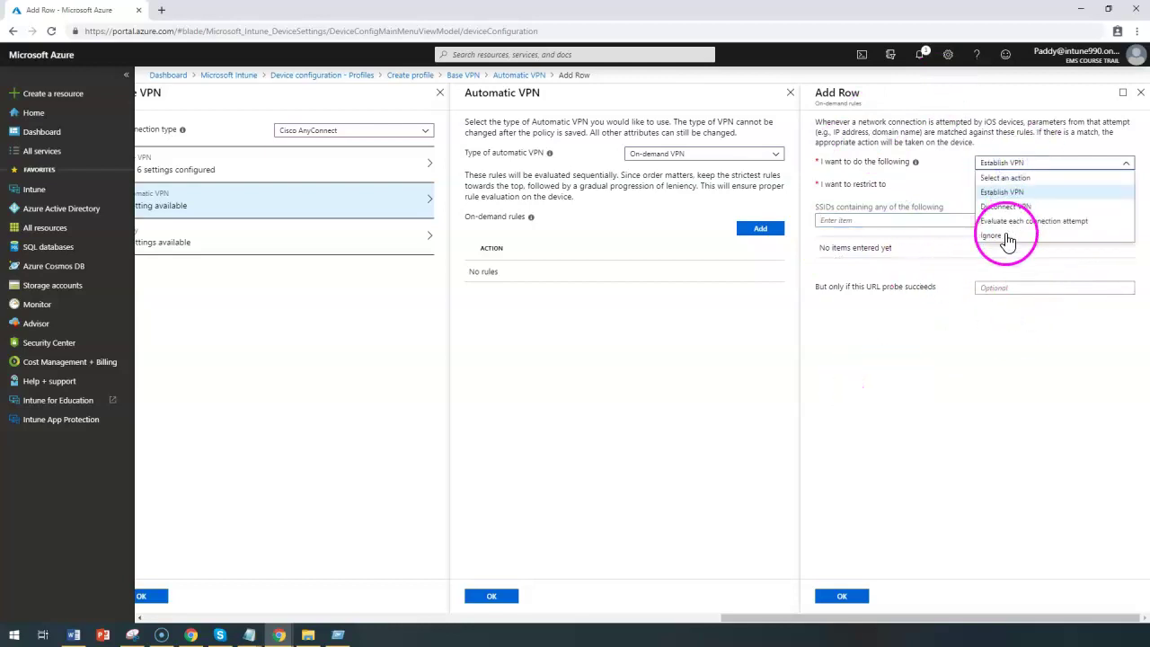
click(1012, 206)
click(1018, 186)
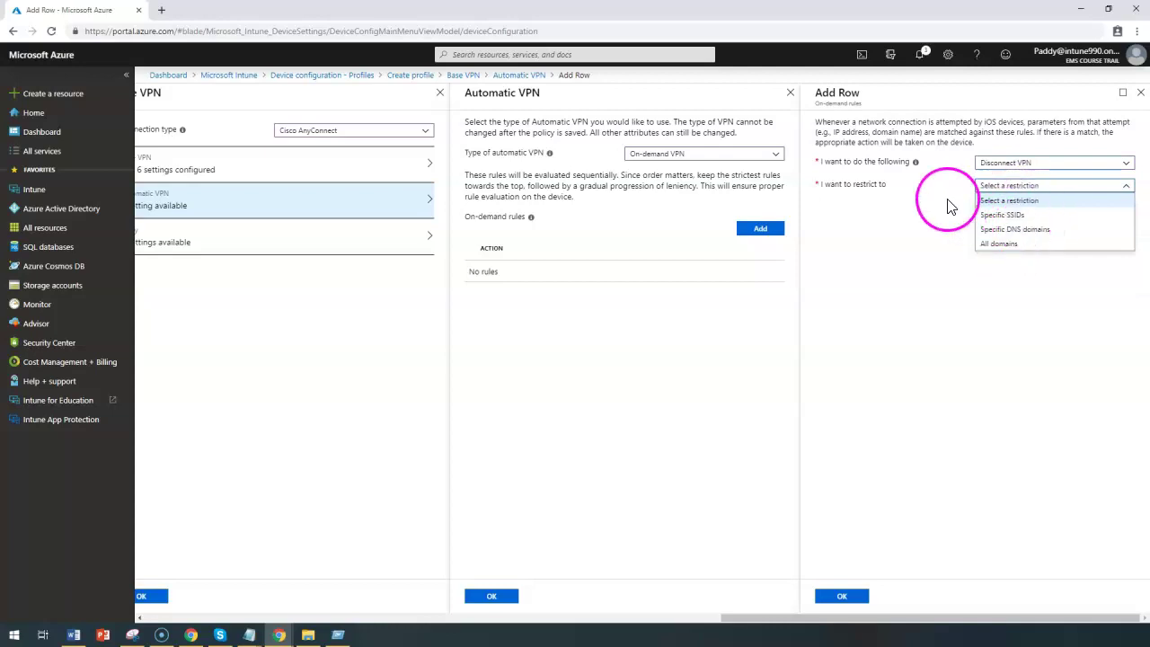
click(918, 276)
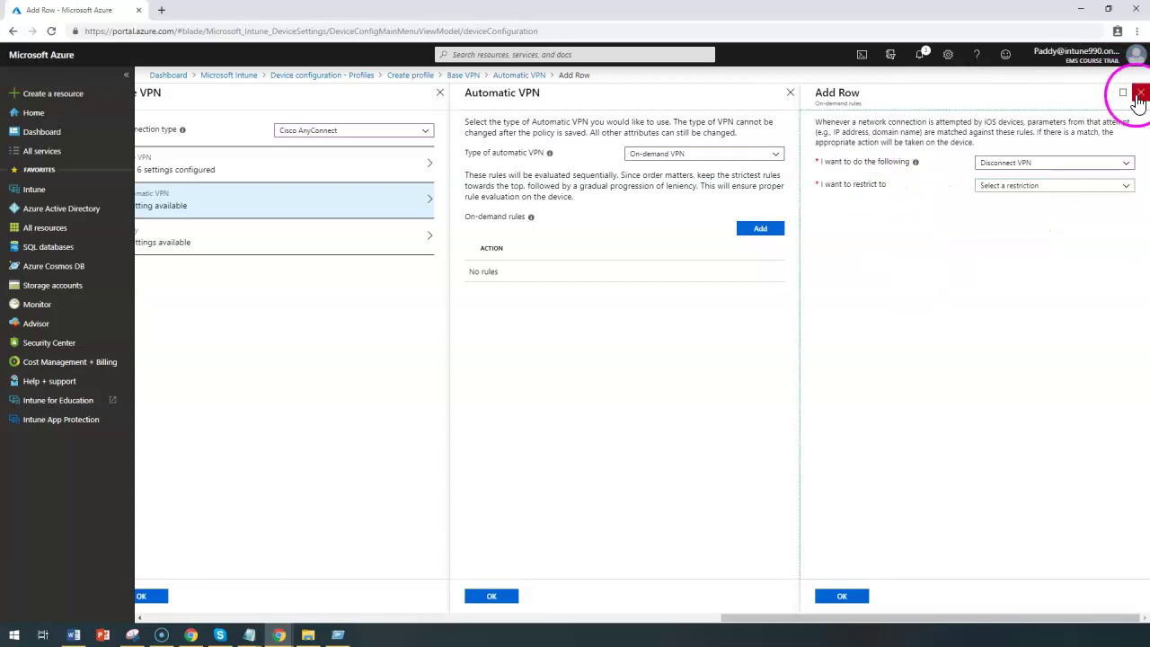
click(1140, 93)
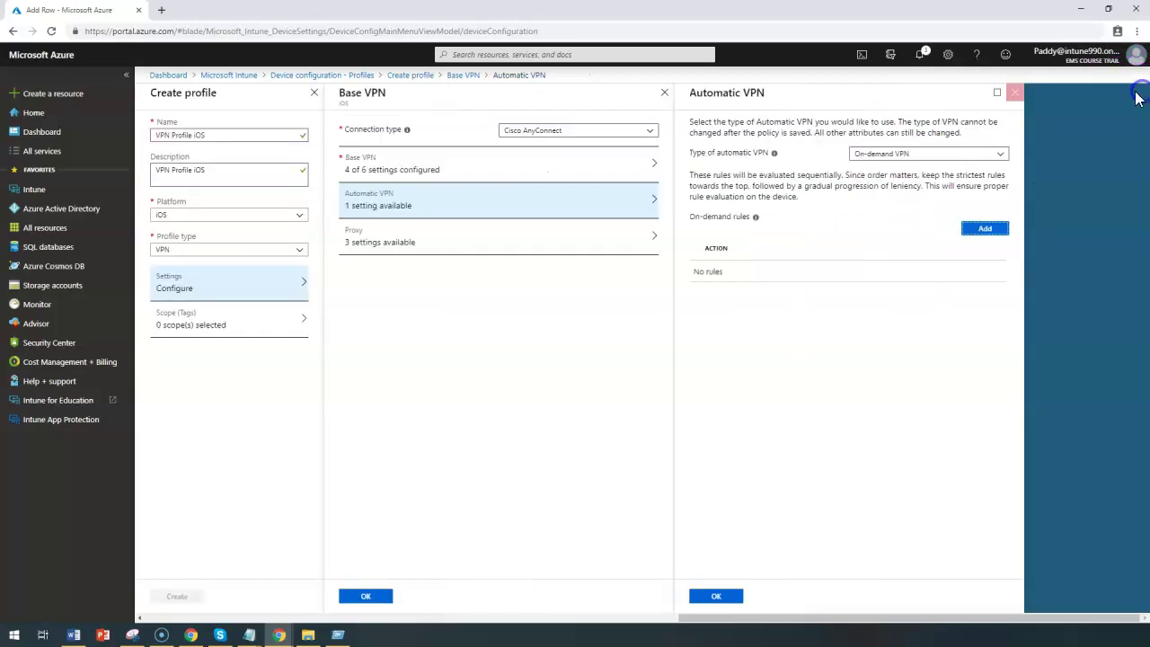
Step: Examine the Per-app VPN type and its field for Safari URLs that trigger the VPN
click(933, 154)
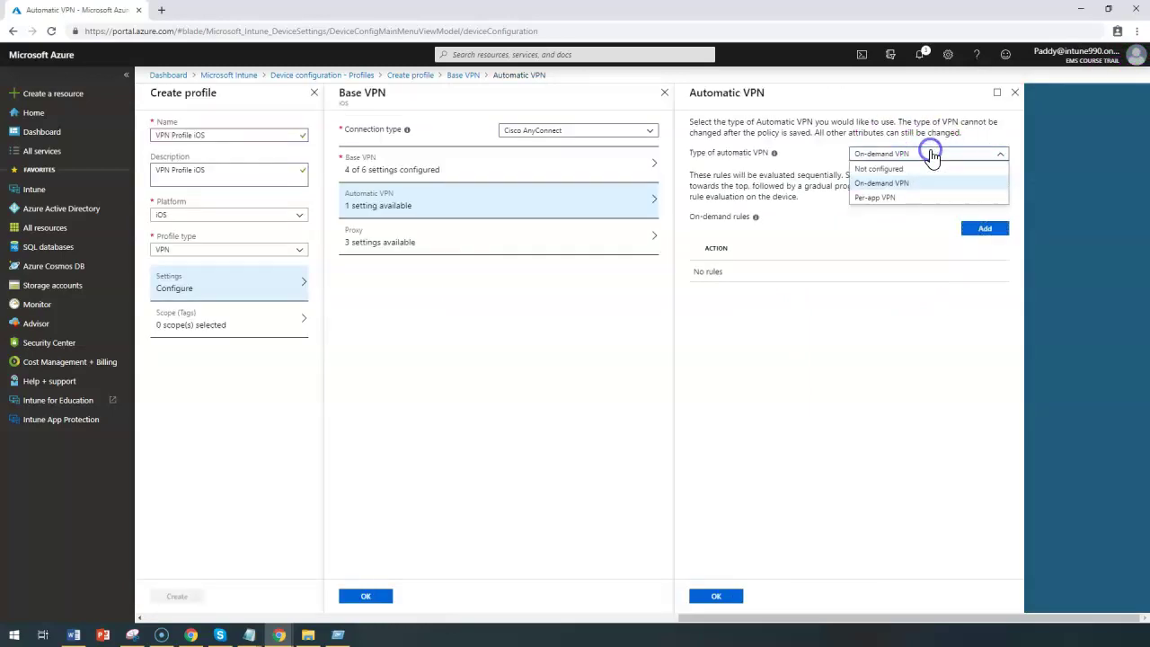
click(885, 201)
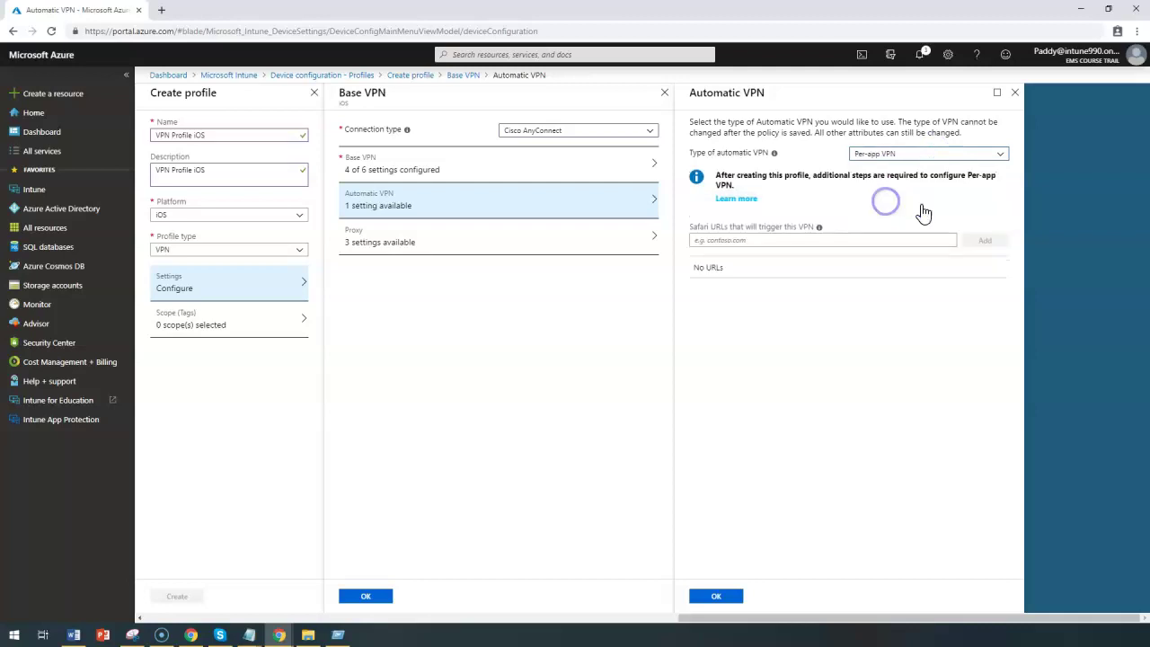
click(719, 241)
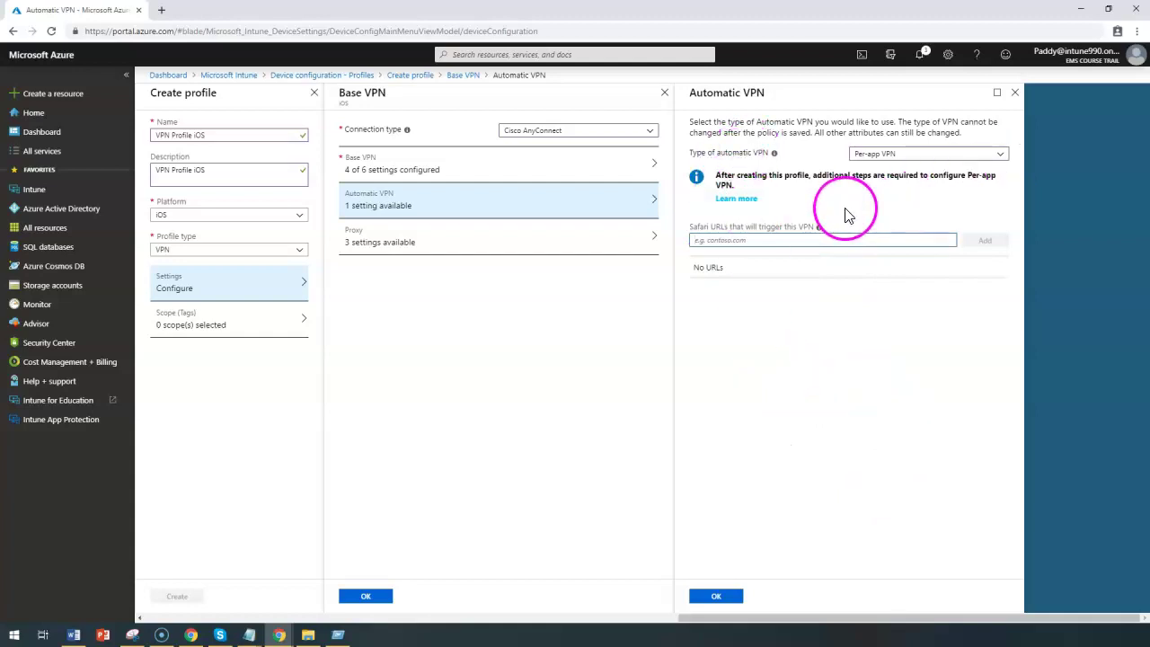
Step: Examine an on-demand rule with Evaluate each connection attempt and Connect if needed, and discard the Automatic VPN changes
click(904, 154)
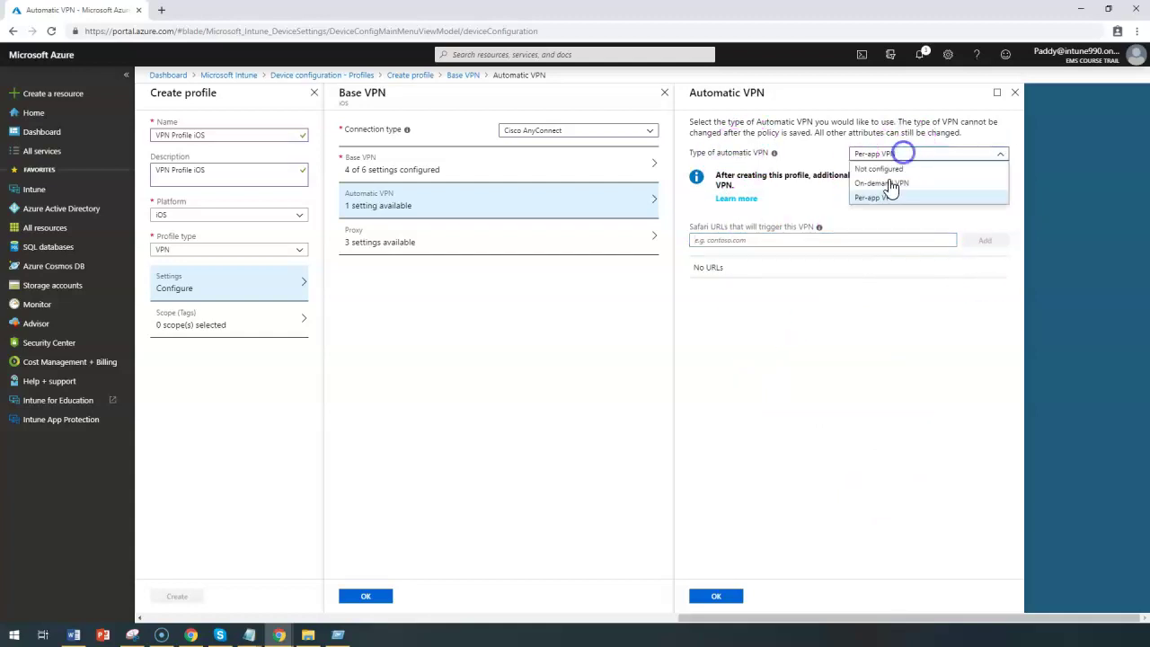
click(884, 183)
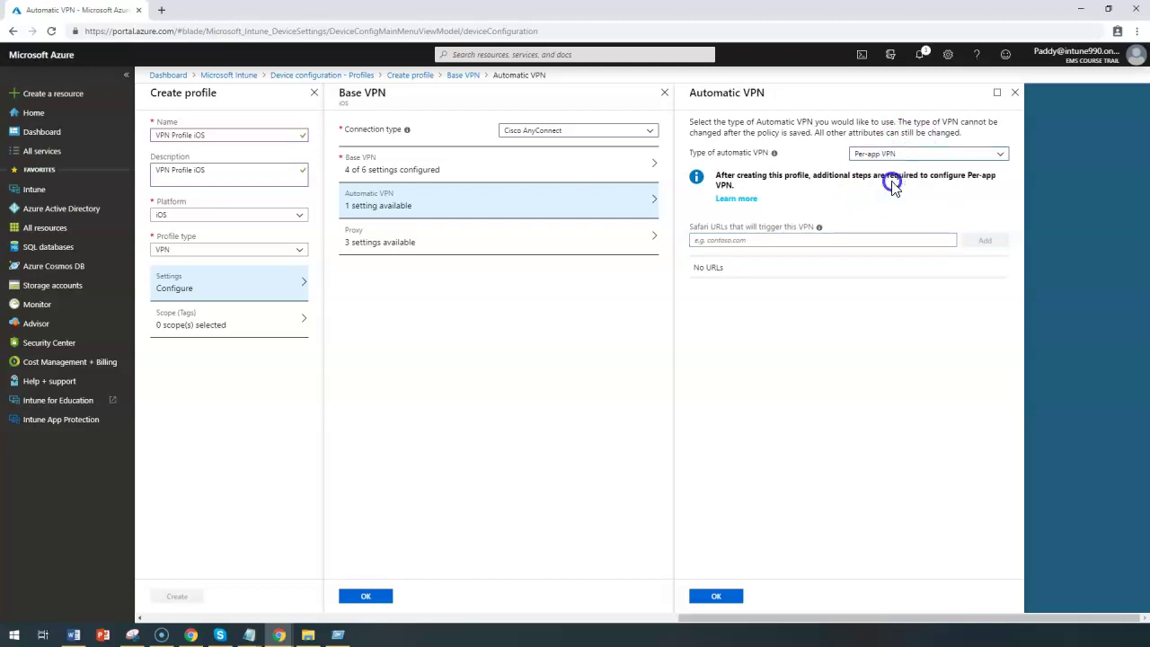
click(985, 228)
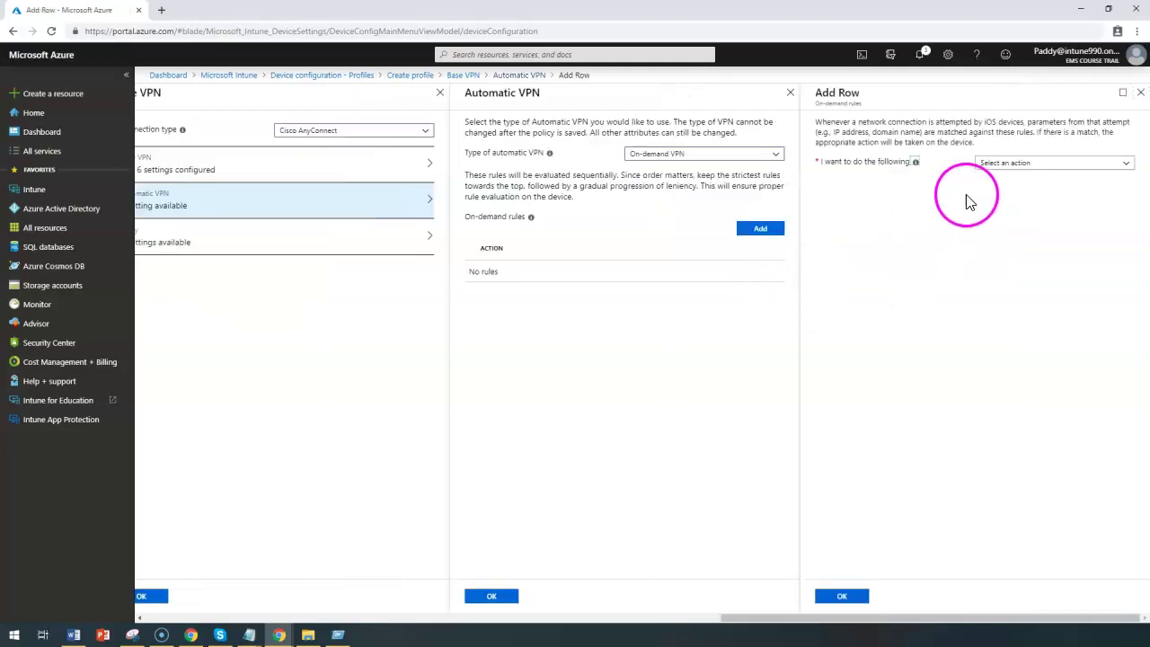
click(1027, 164)
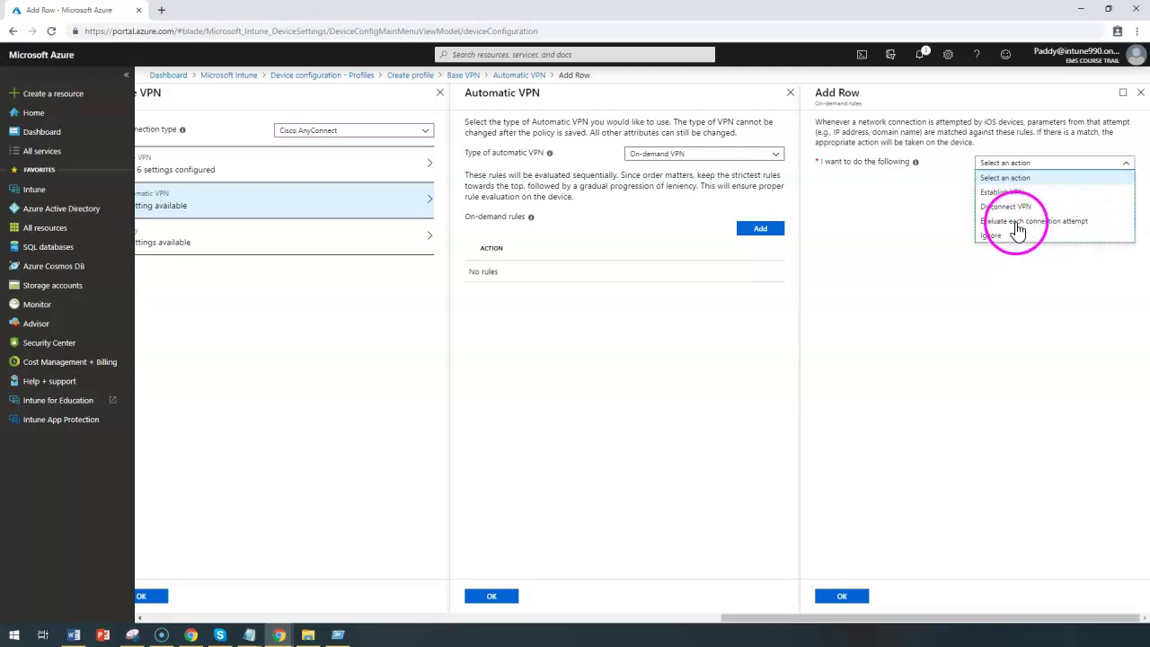
click(1016, 221)
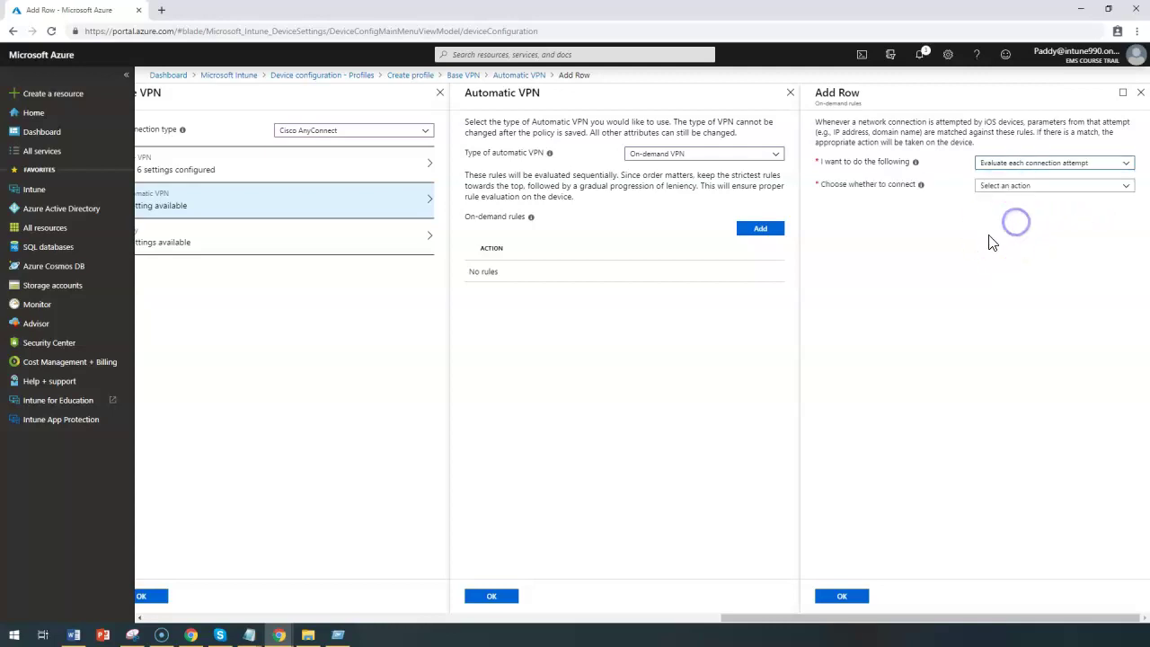
click(1014, 186)
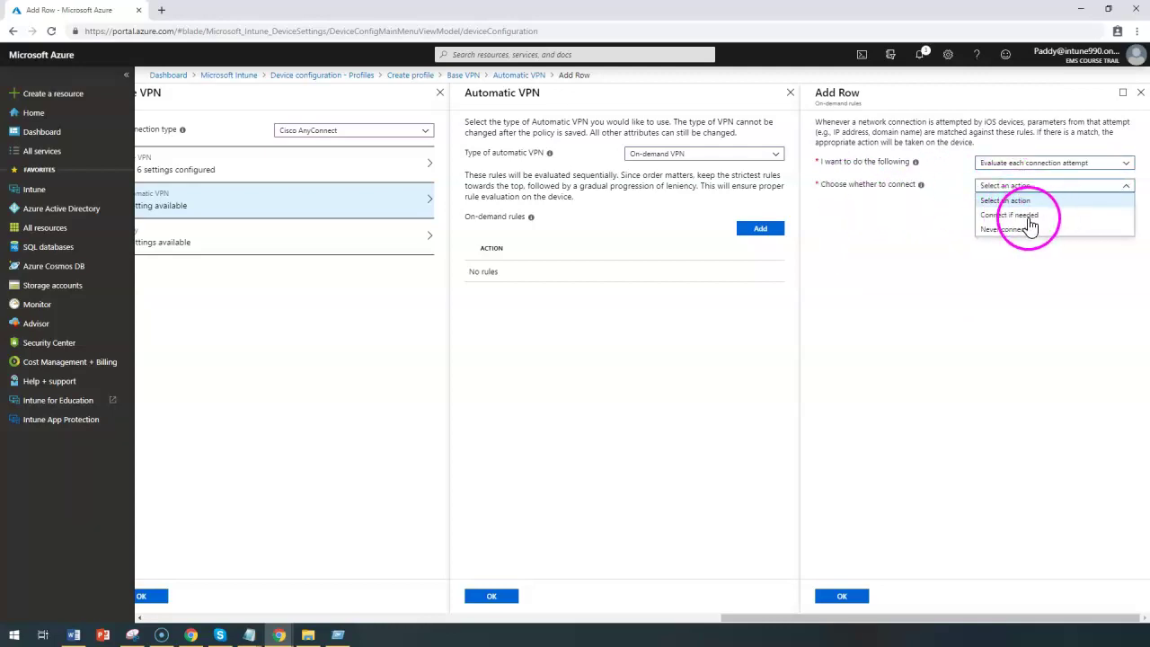
click(1030, 220)
click(925, 219)
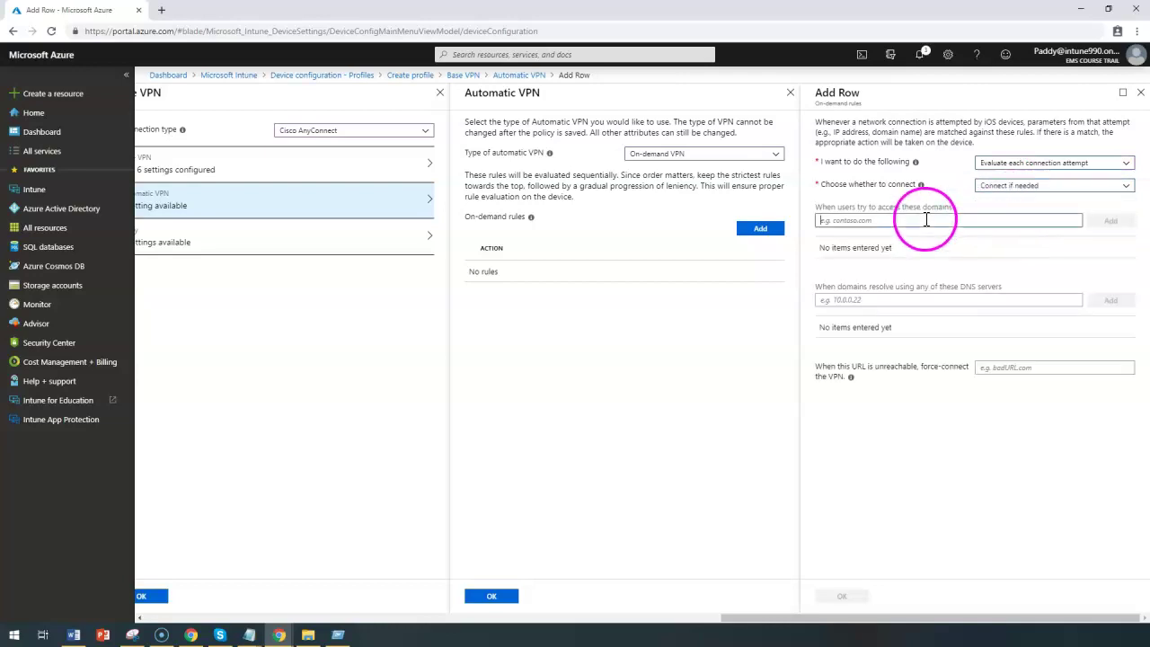
click(902, 207)
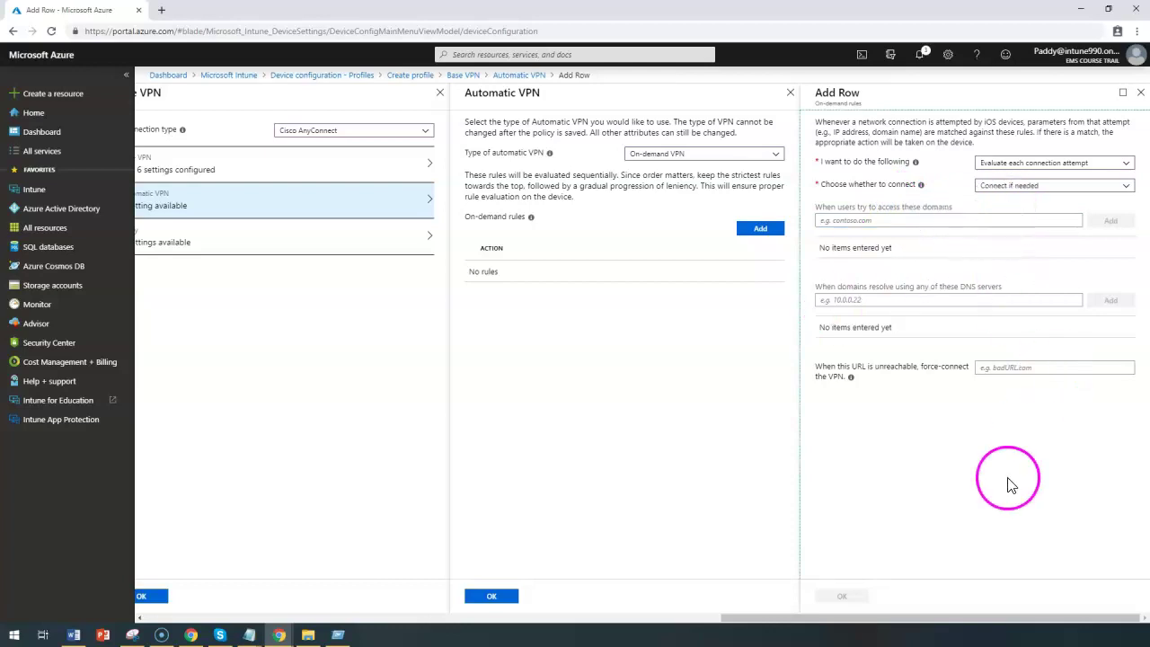
click(939, 299)
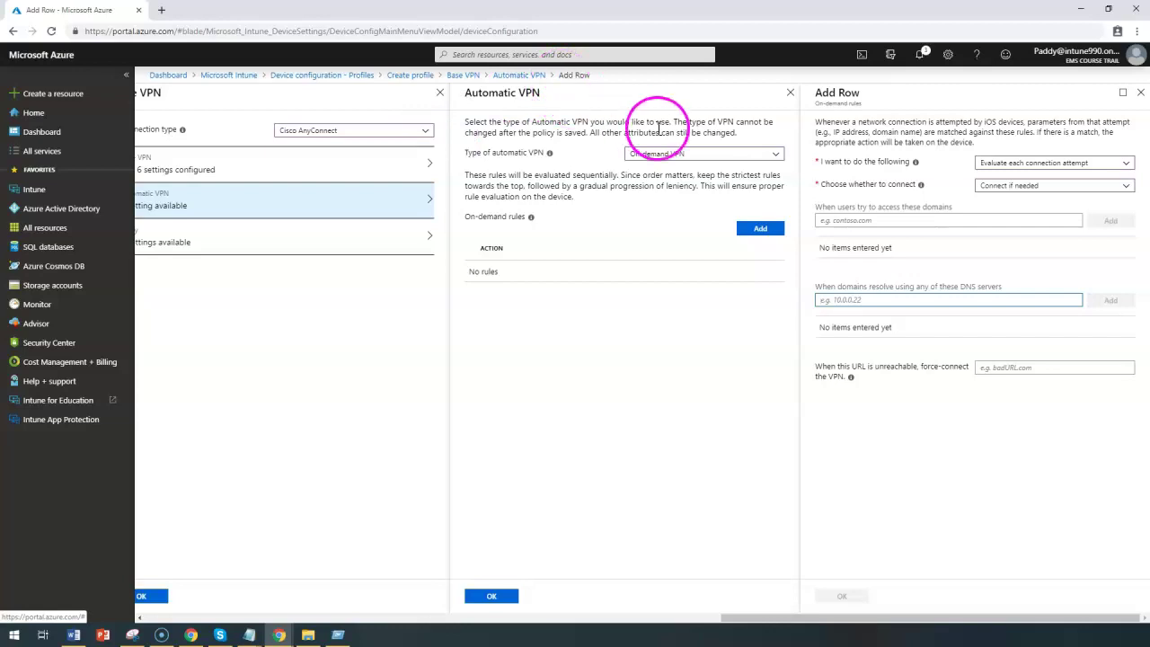
click(1140, 93)
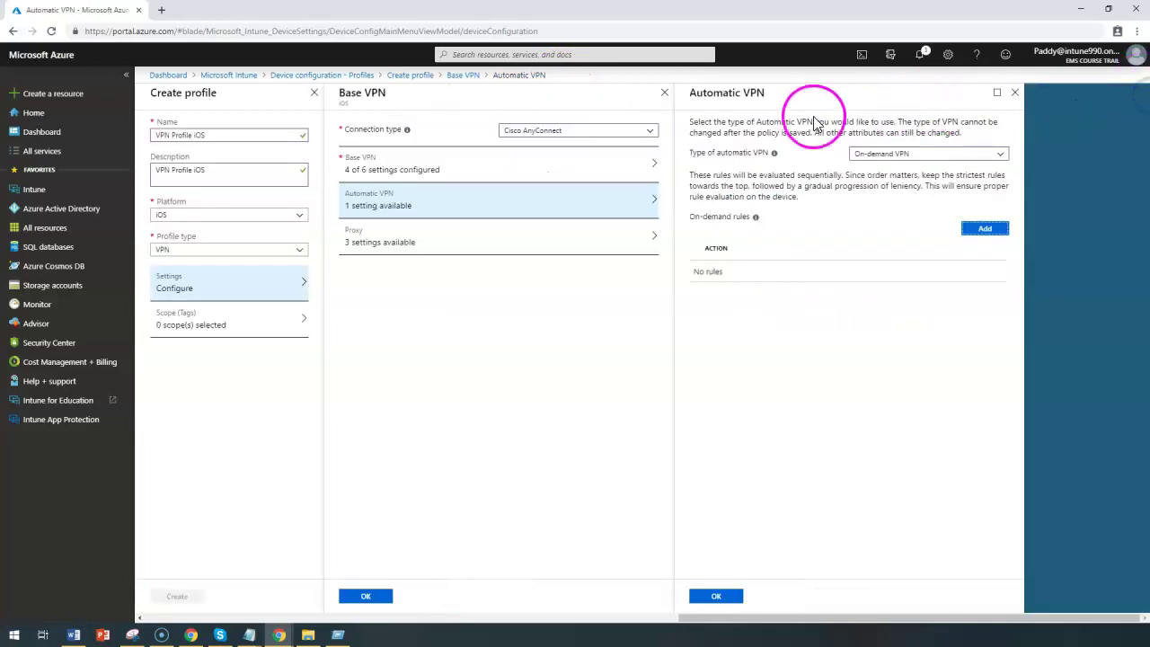
click(1015, 96)
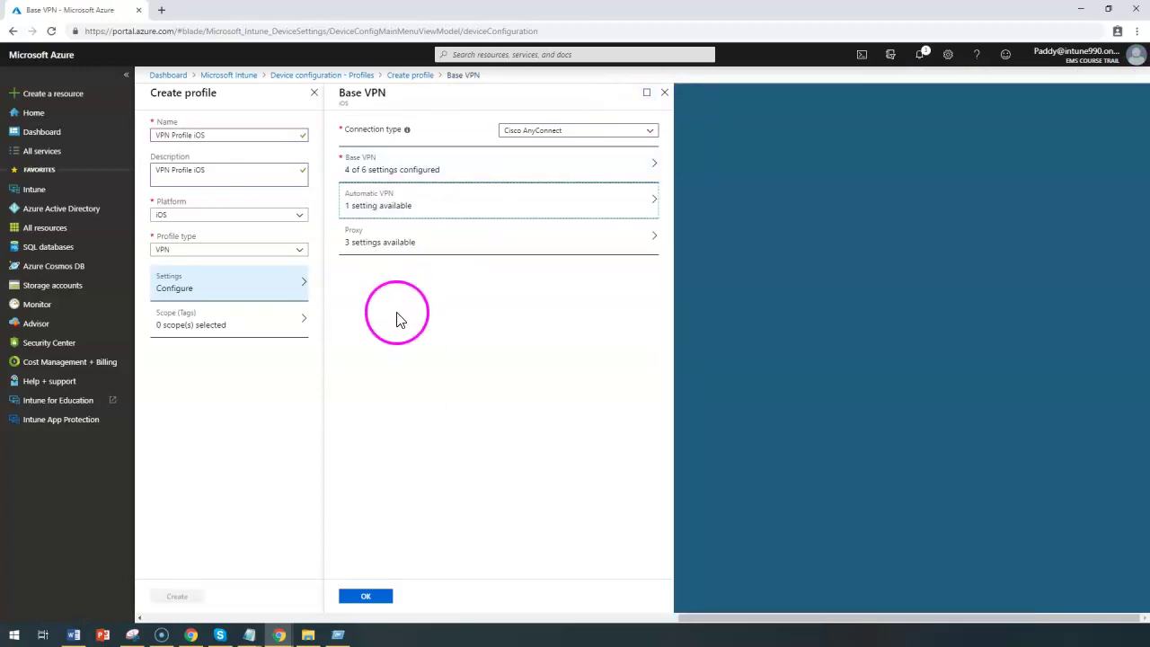
Step: Confirm the Automatic VPN settings with the type Not configured, accept the Base VPN settings, and create the profile
click(404, 204)
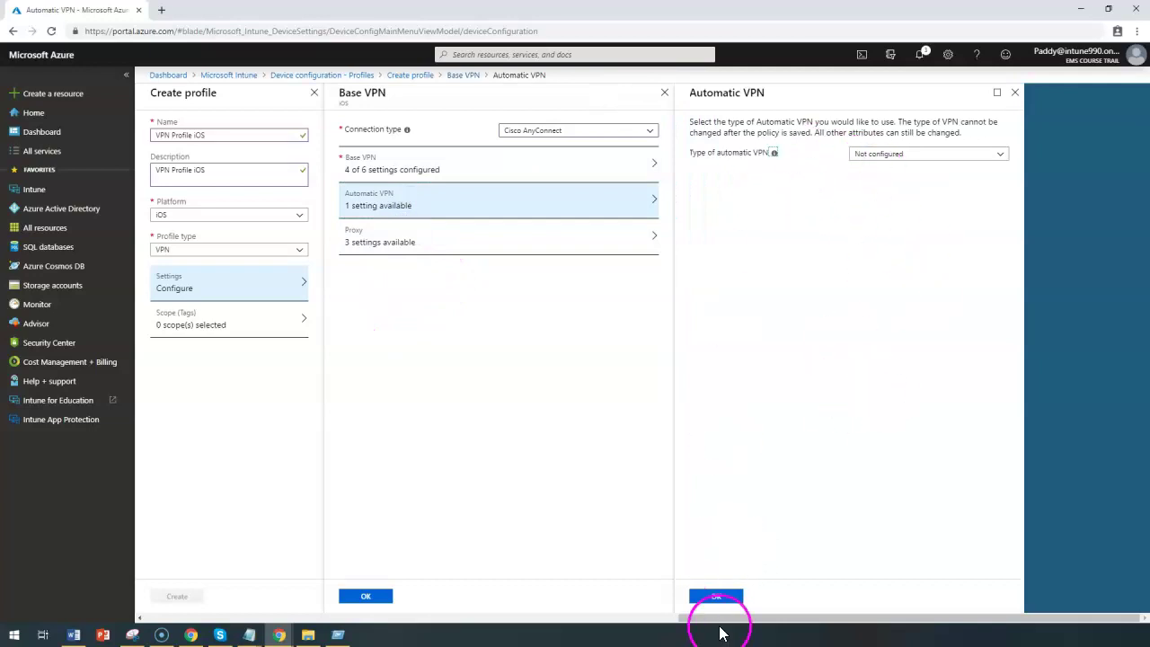
click(716, 596)
click(366, 596)
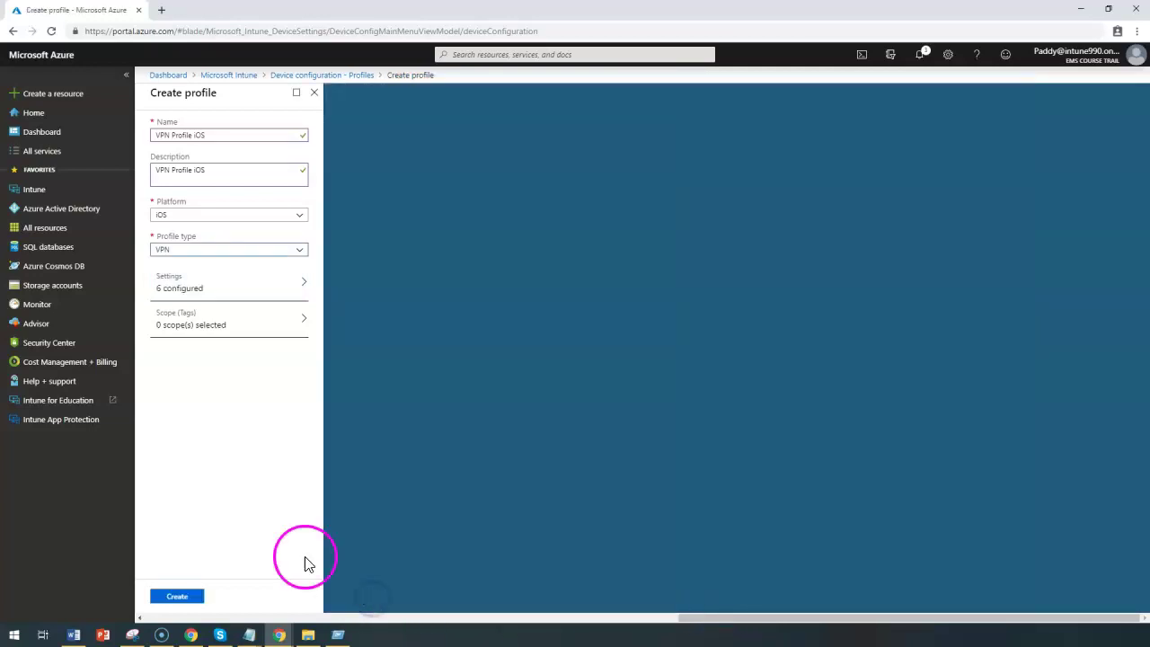
click(180, 596)
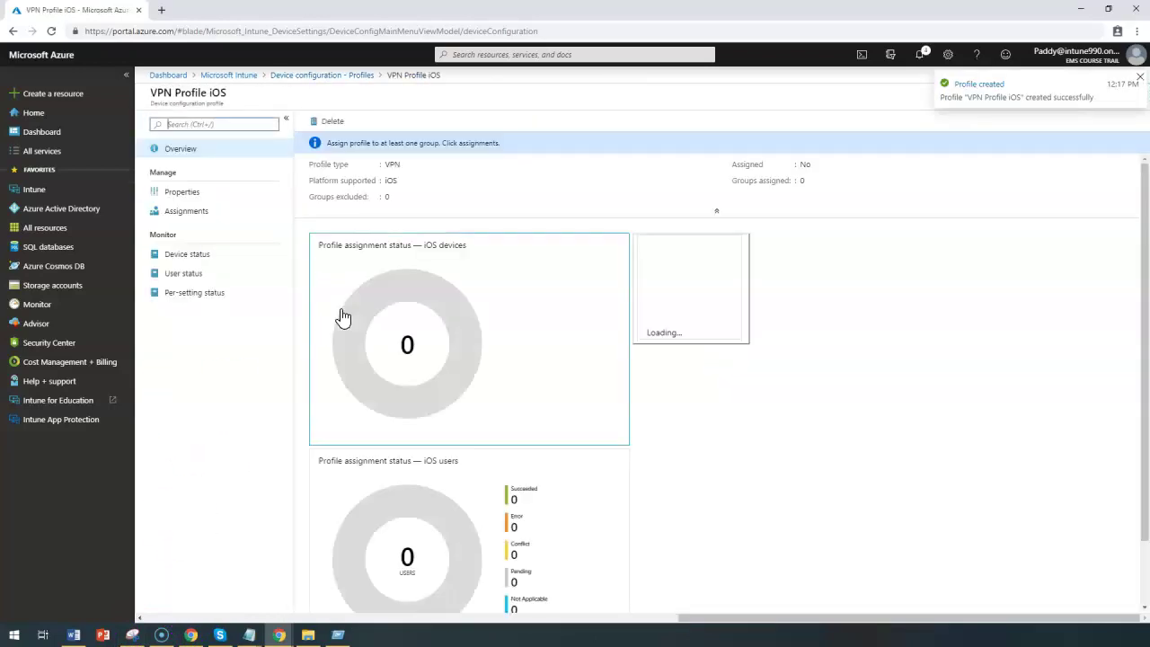
Step: Assign the VPN profile to the All Finance Users Group and save the assignment
click(187, 212)
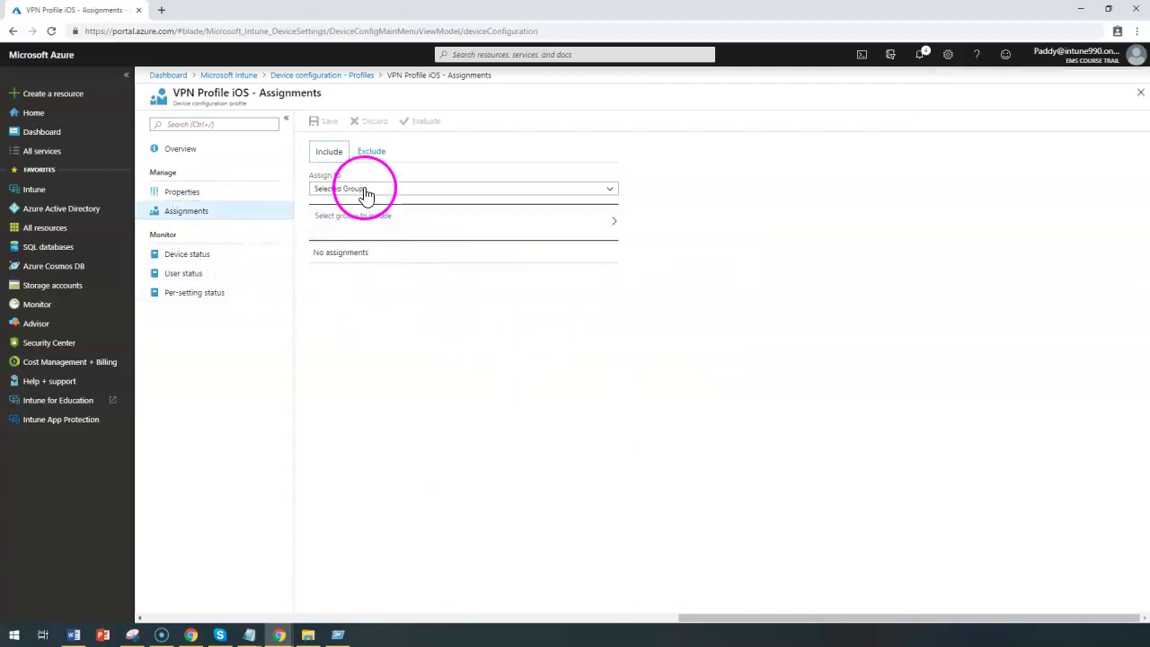
click(380, 225)
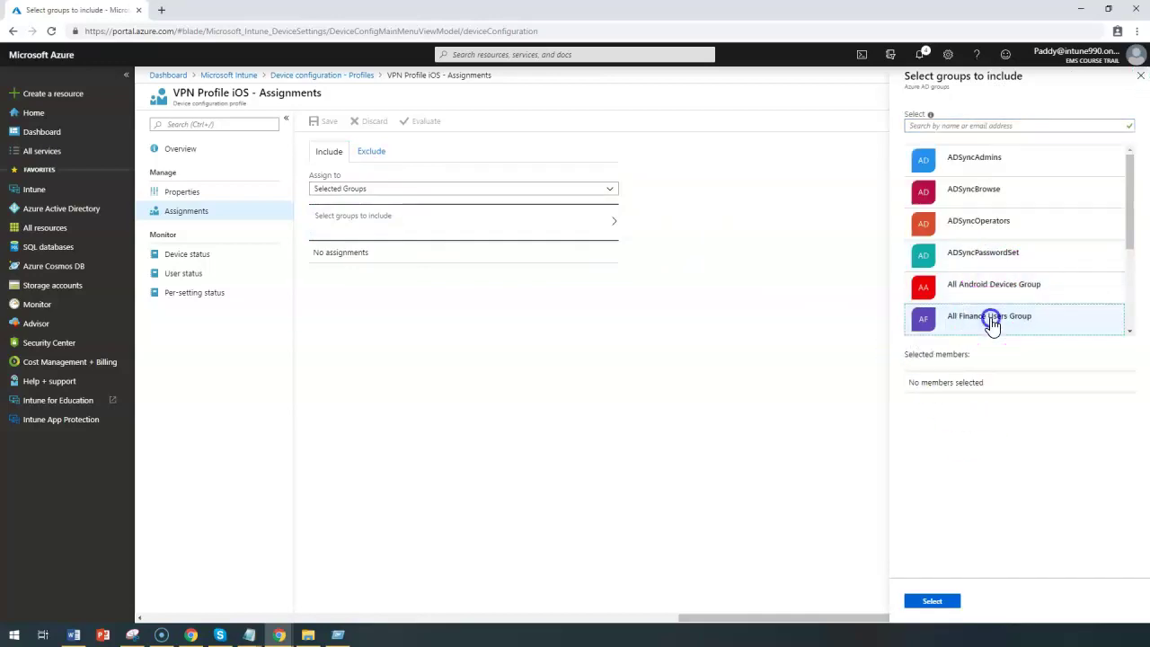
click(989, 317)
click(934, 600)
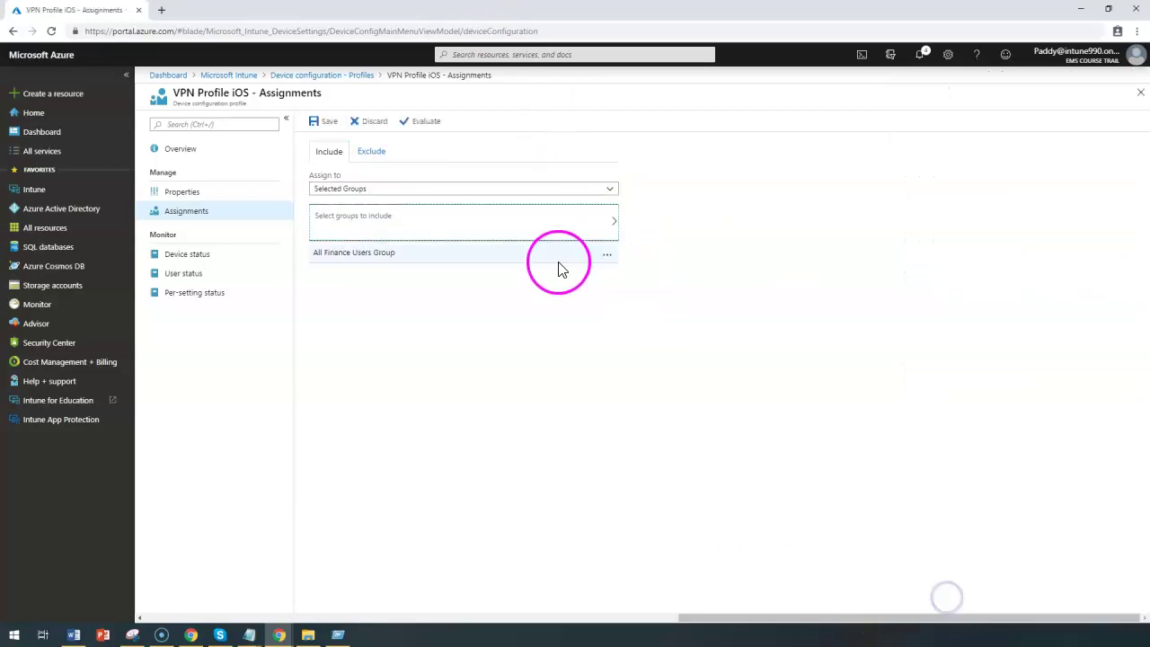
click(326, 121)
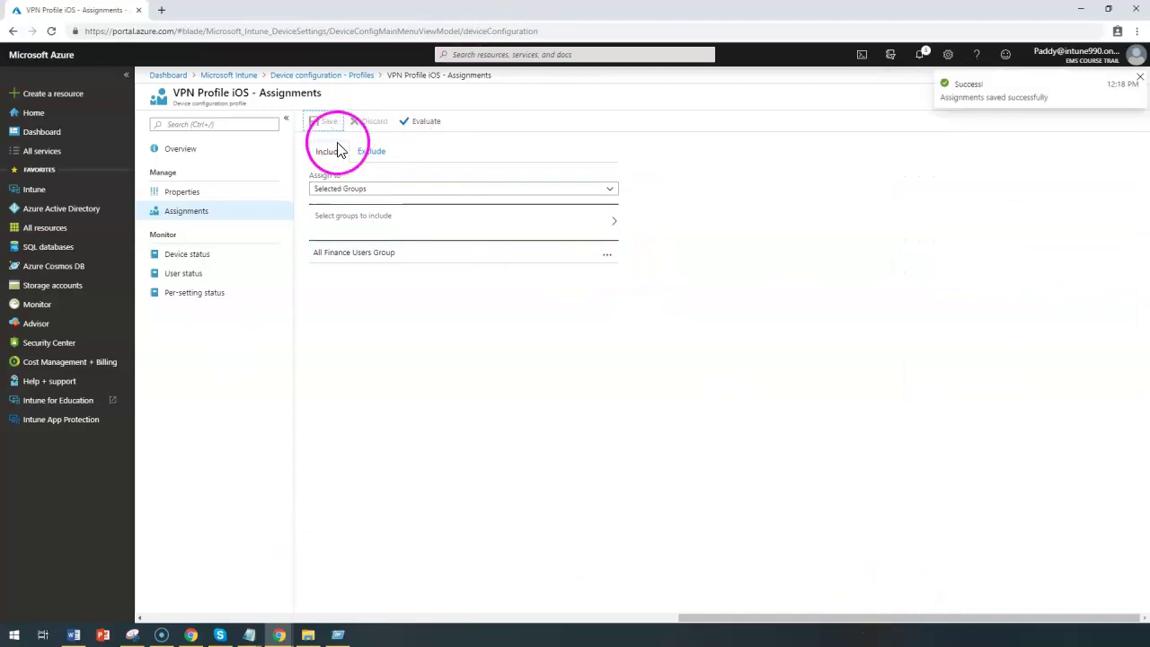
click(413, 74)
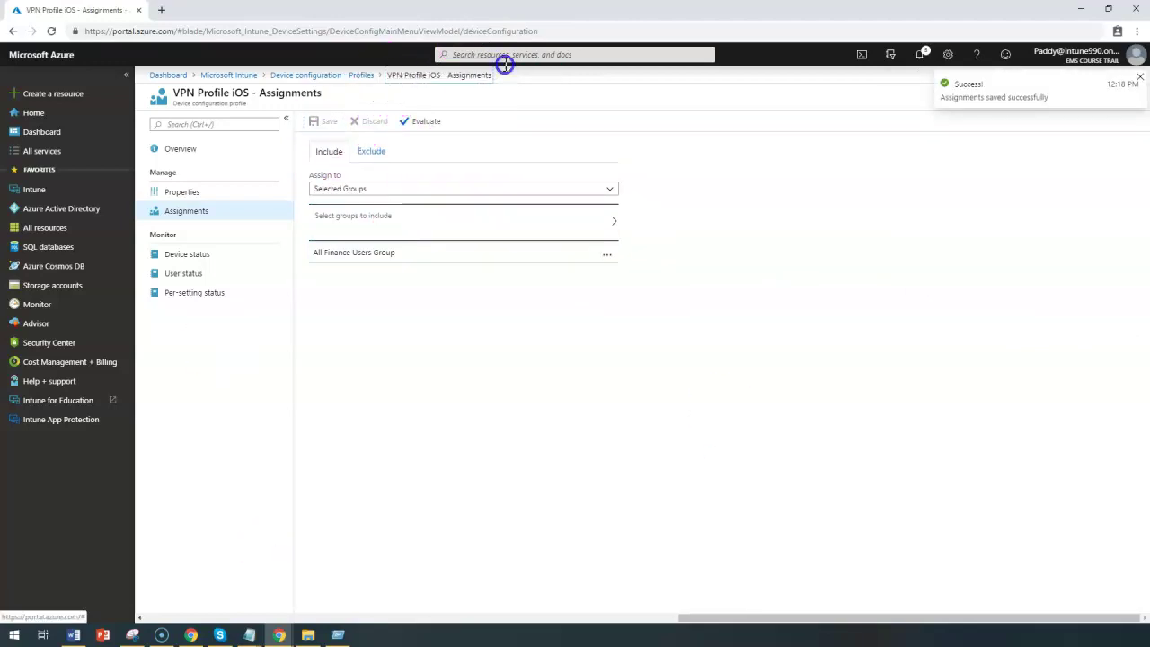